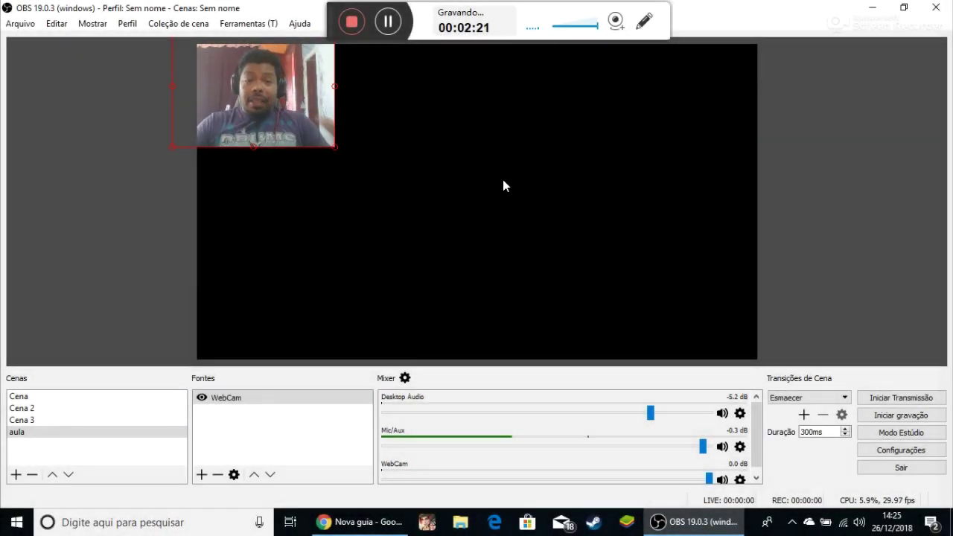
# Enlarge the source and mixer area so every audio channel fits, and toggle the WebCam source's visibility off and back on
pyautogui.click(270, 447)
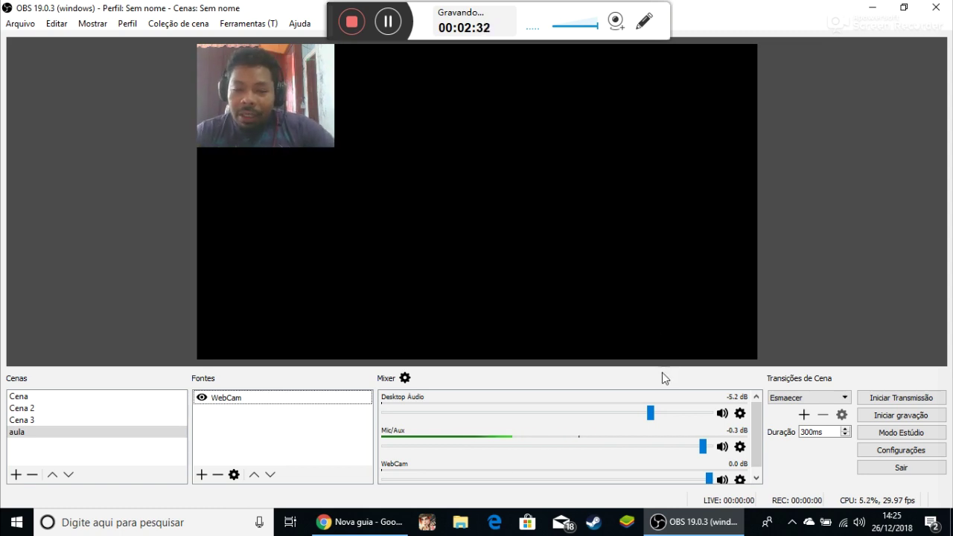
pyautogui.moveTo(660, 369); pyautogui.dragTo(661, 335)
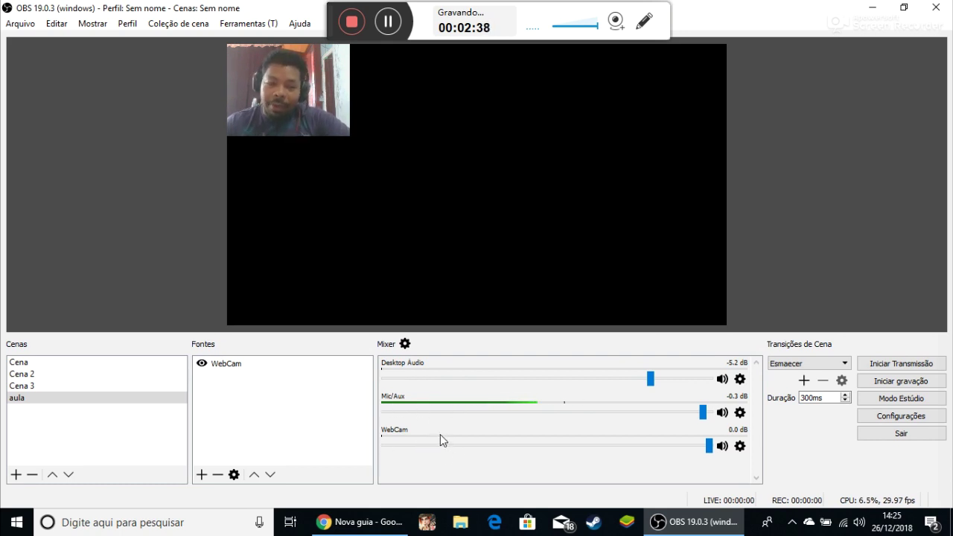
pyautogui.click(201, 363)
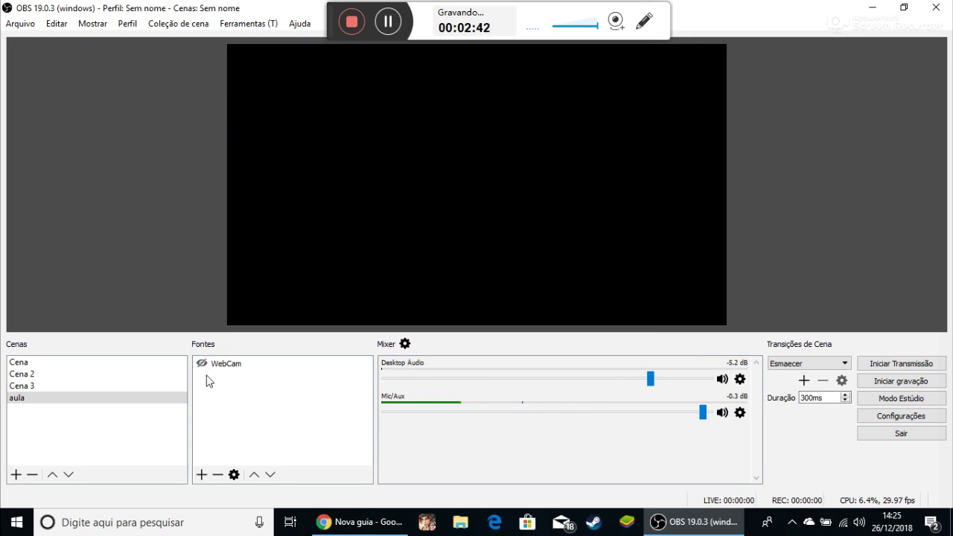
pyautogui.click(201, 363)
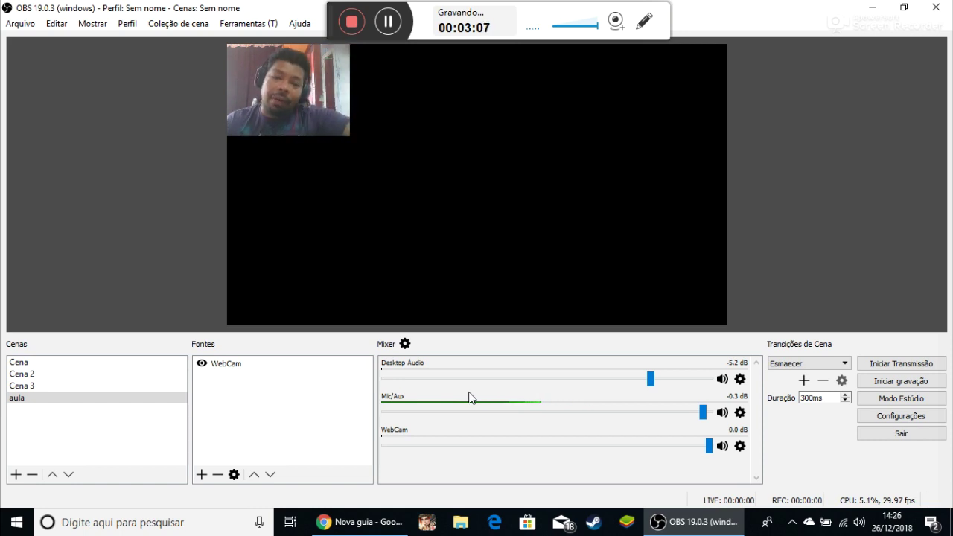
# Set the Mic/Aux device to Microfone (EDIFIER G20) and raise the Mic/Aux volume to 0.0 dB
pyautogui.click(741, 413)
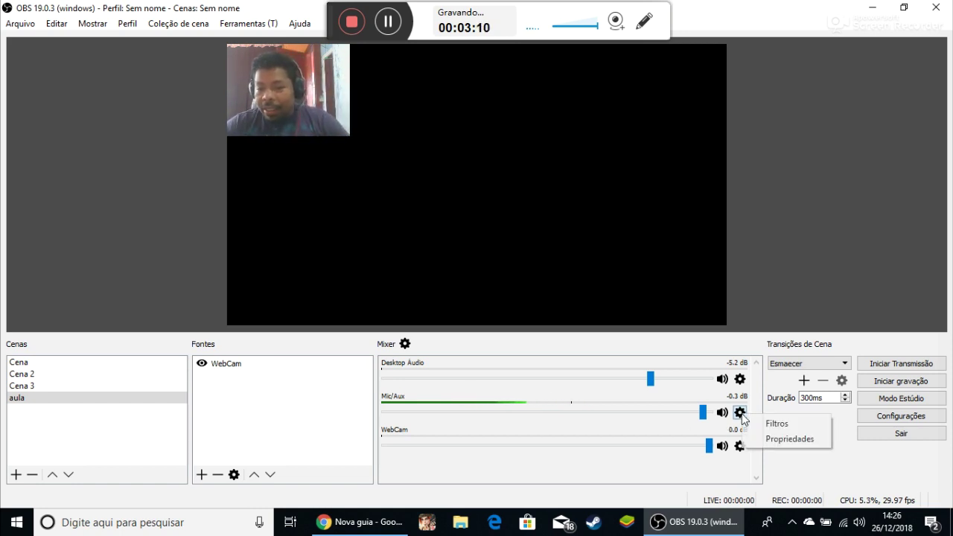
pyautogui.click(785, 439)
pyautogui.click(361, 345)
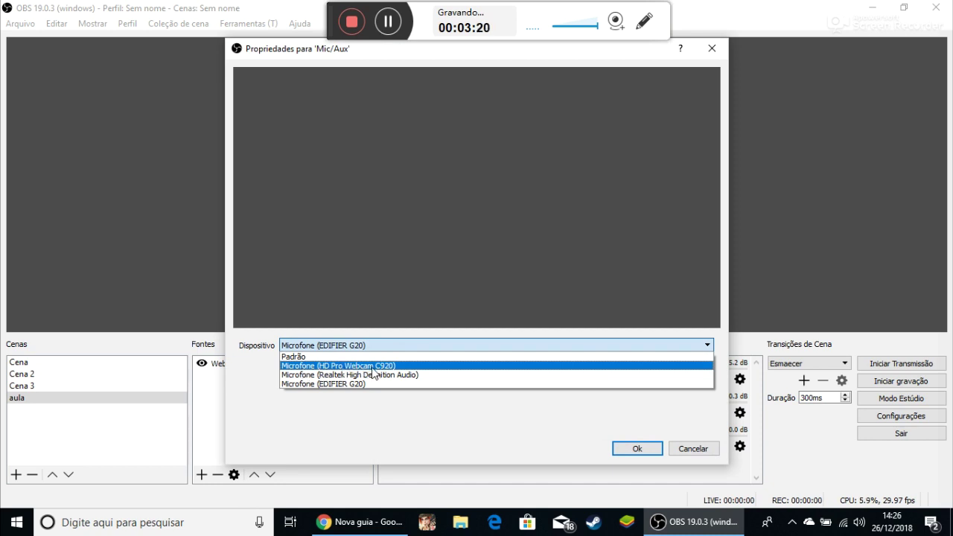
pyautogui.click(542, 60)
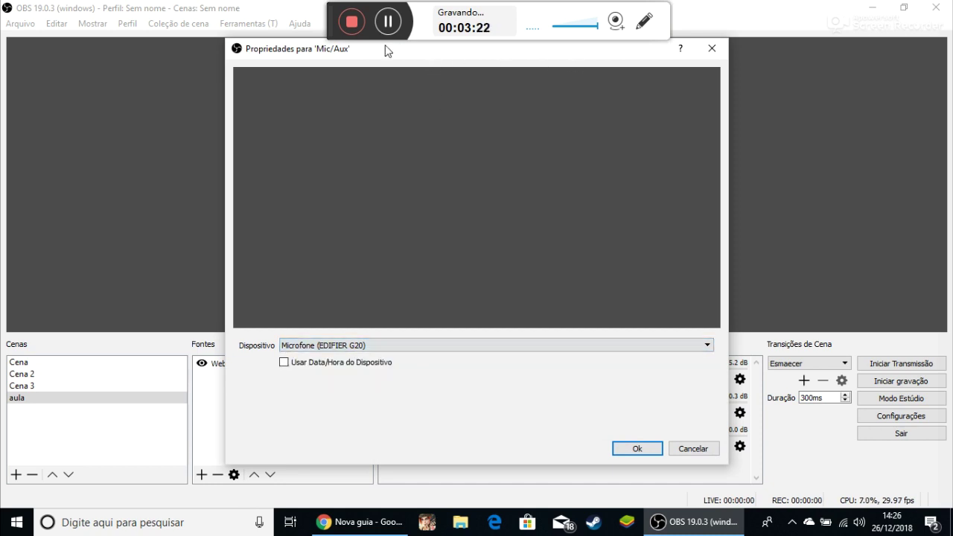
pyautogui.moveTo(291, 53); pyautogui.dragTo(411, 50)
pyautogui.click(462, 344)
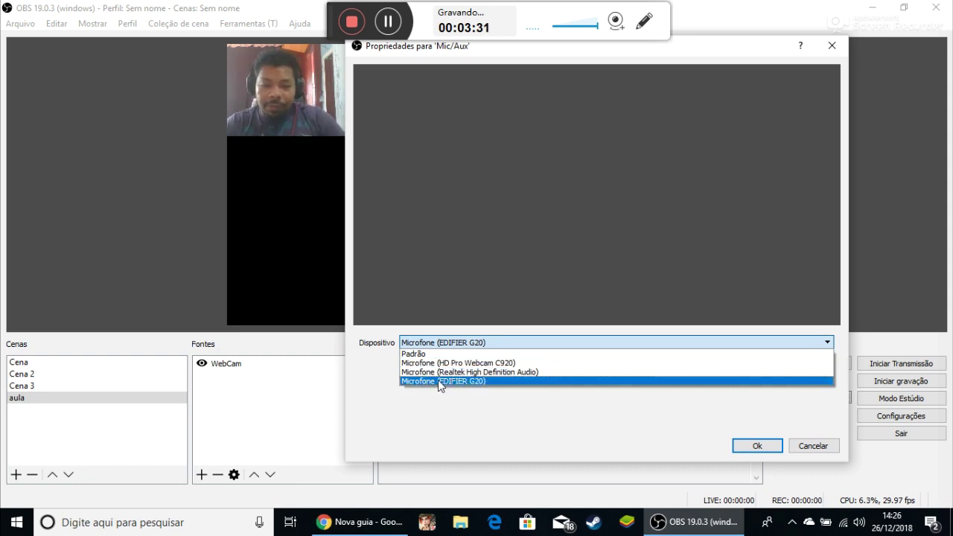
pyautogui.click(458, 381)
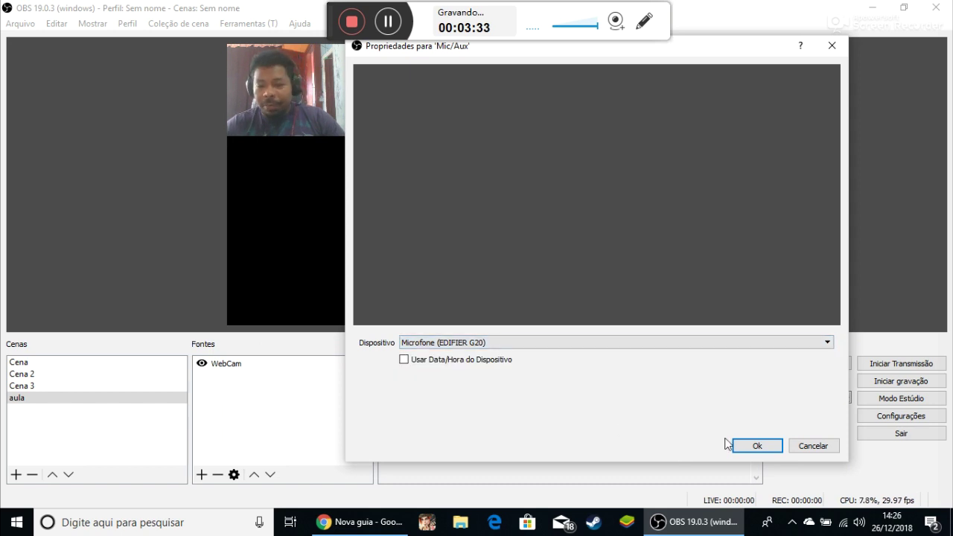
pyautogui.click(752, 445)
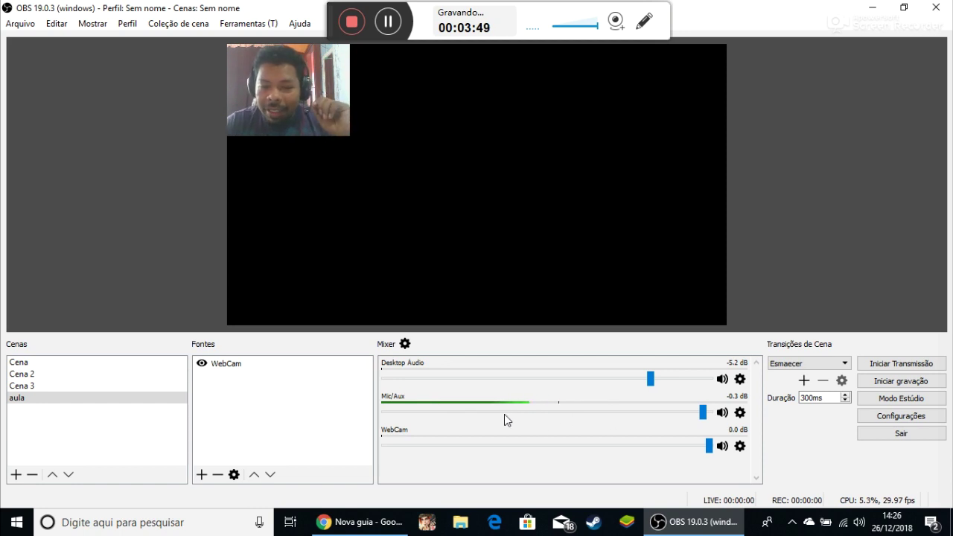
pyautogui.moveTo(703, 413); pyautogui.dragTo(712, 418)
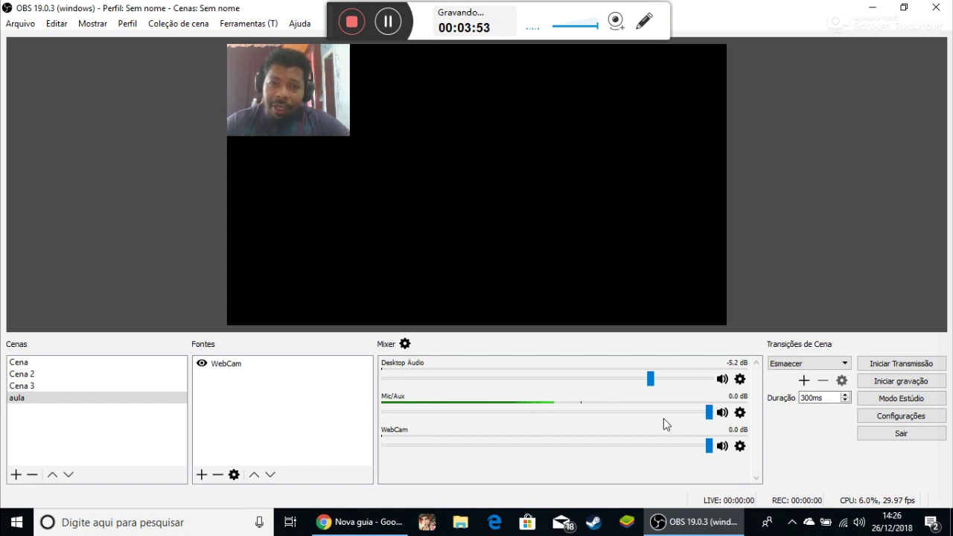
pyautogui.click(282, 419)
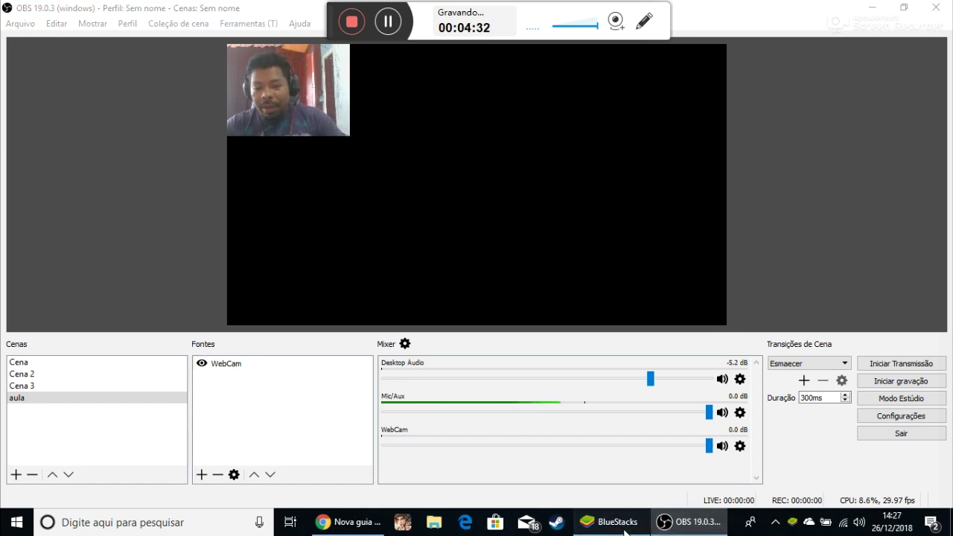
# Check the BlueStacks window, and add a new window capture source (Captura de Janela) named BLUESTACKS to the aula scene
pyautogui.click(612, 522)
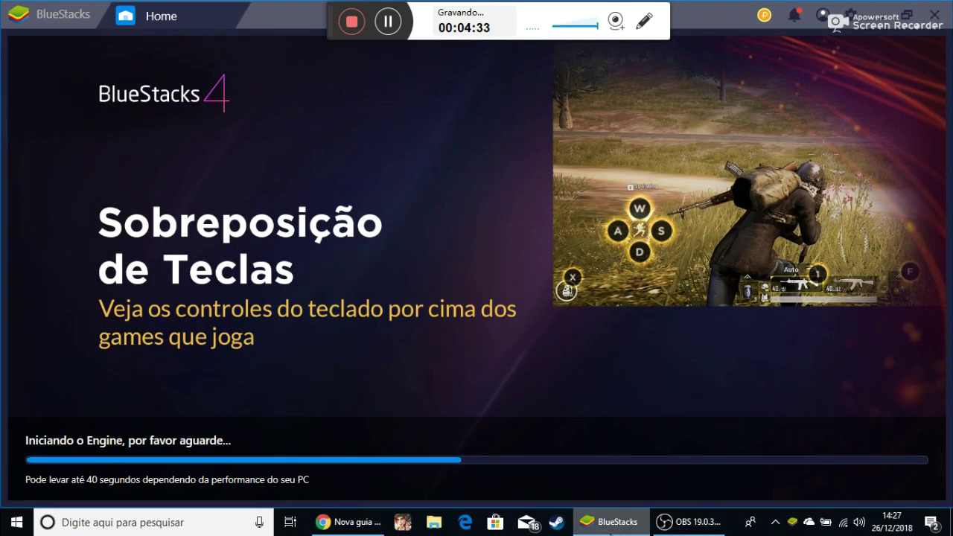
pyautogui.click(688, 521)
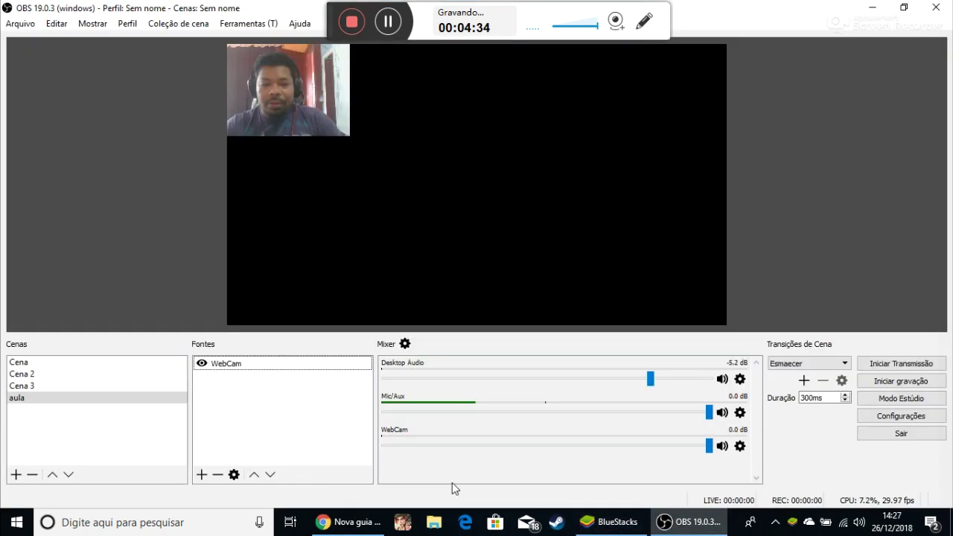
pyautogui.click(201, 475)
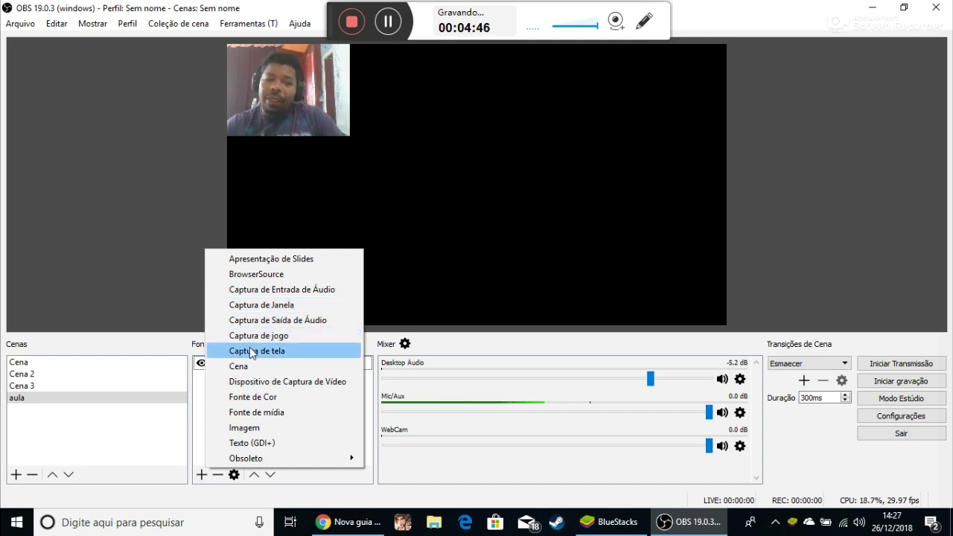
pyautogui.click(258, 312)
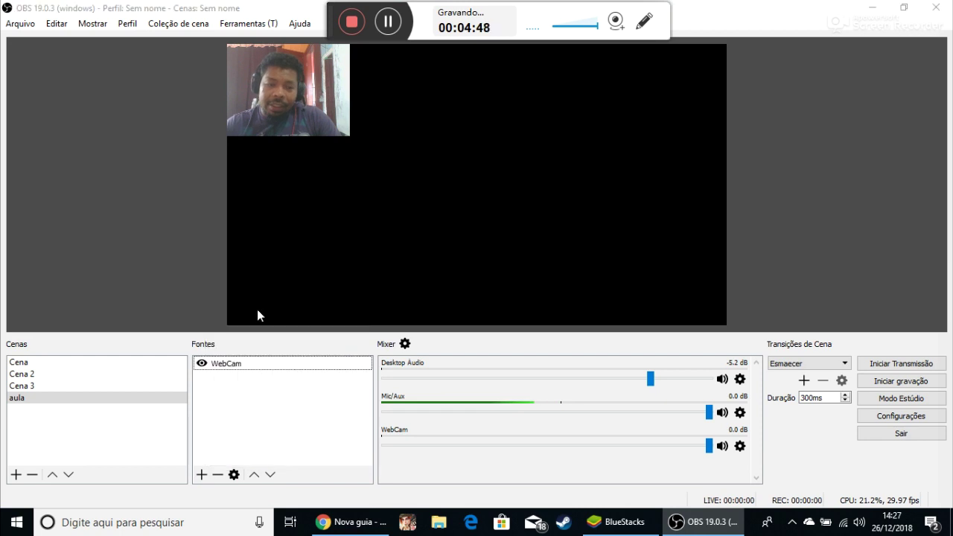
pyautogui.click(438, 185)
pyautogui.hotkey('ctrl', 'a')
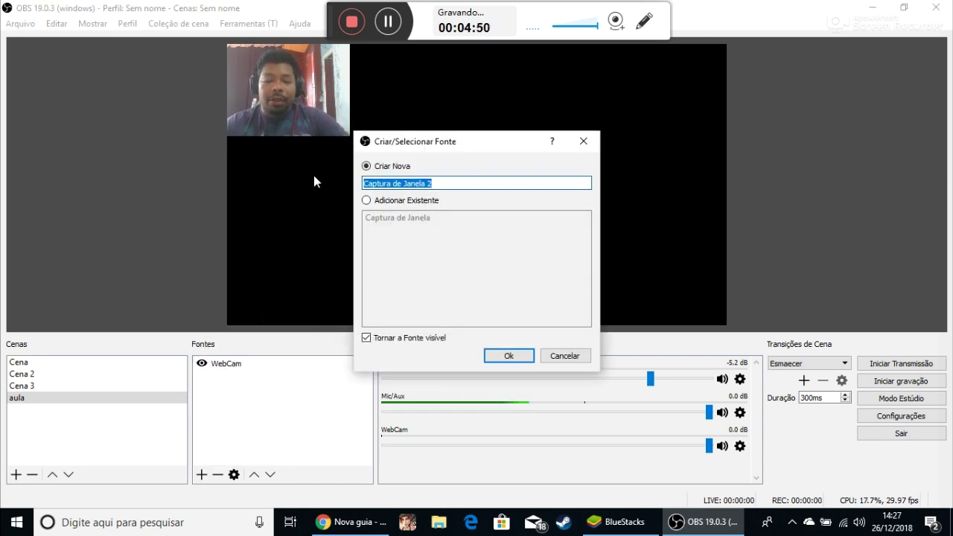
pyautogui.write('BLUESTACKS')
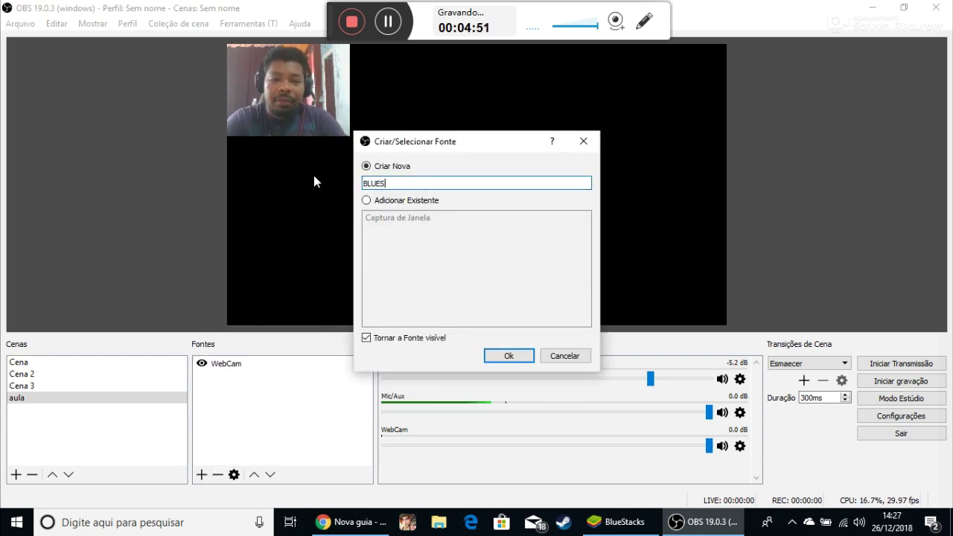
pyautogui.click(509, 356)
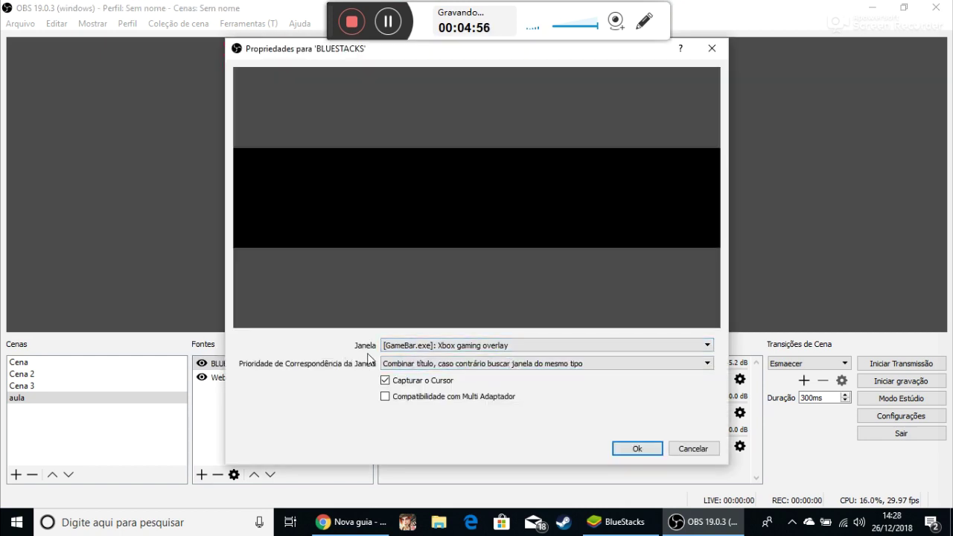
# Set the BLUESTACKS source to capture the window [Bluestacks.exe]: BlueStacks
pyautogui.click(421, 347)
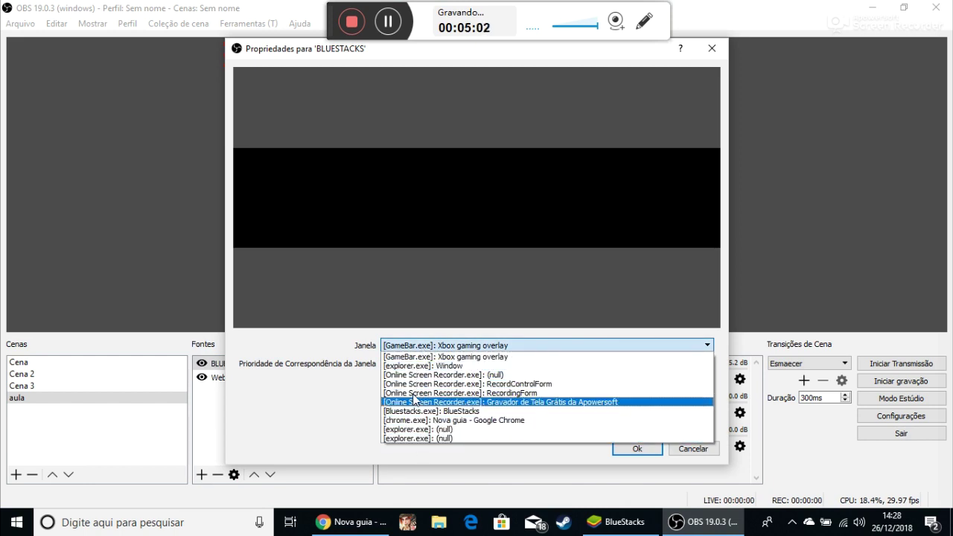
pyautogui.click(341, 381)
pyautogui.click(395, 345)
pyautogui.click(413, 411)
pyautogui.click(637, 449)
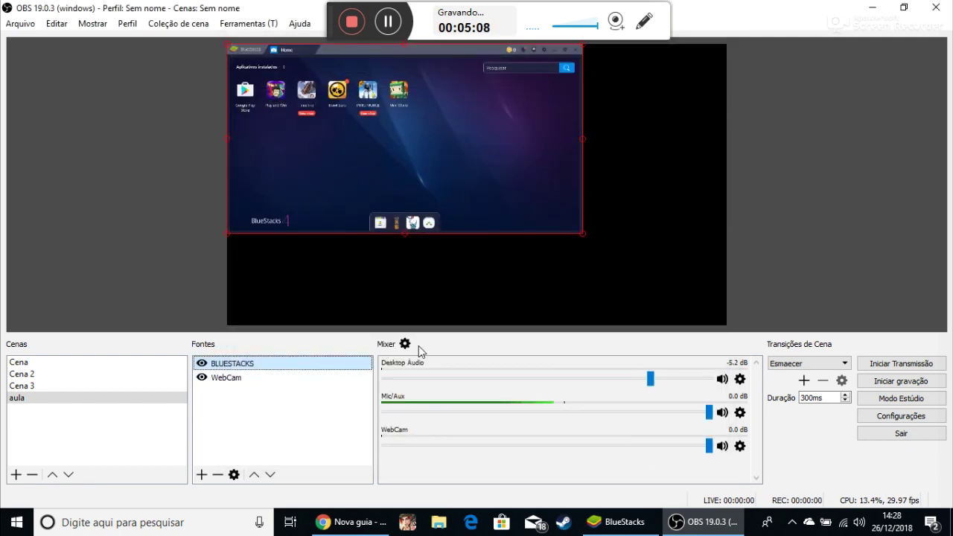
# Review the BLUESTACKS source's window setting and check the BlueStacks home window before returning to OBS
pyautogui.doubleClick(244, 365)
pyautogui.click(428, 345)
pyautogui.click(428, 347)
pyautogui.click(635, 449)
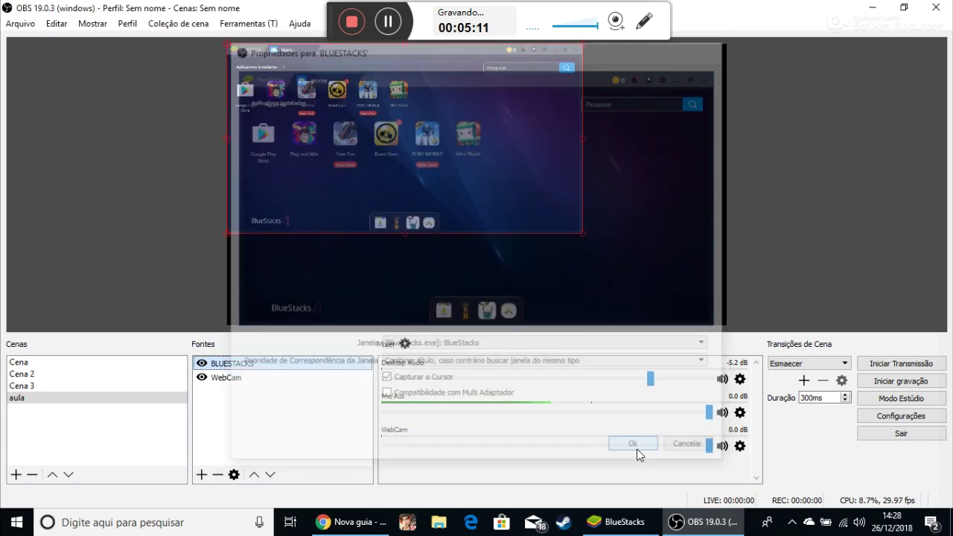
pyautogui.click(615, 525)
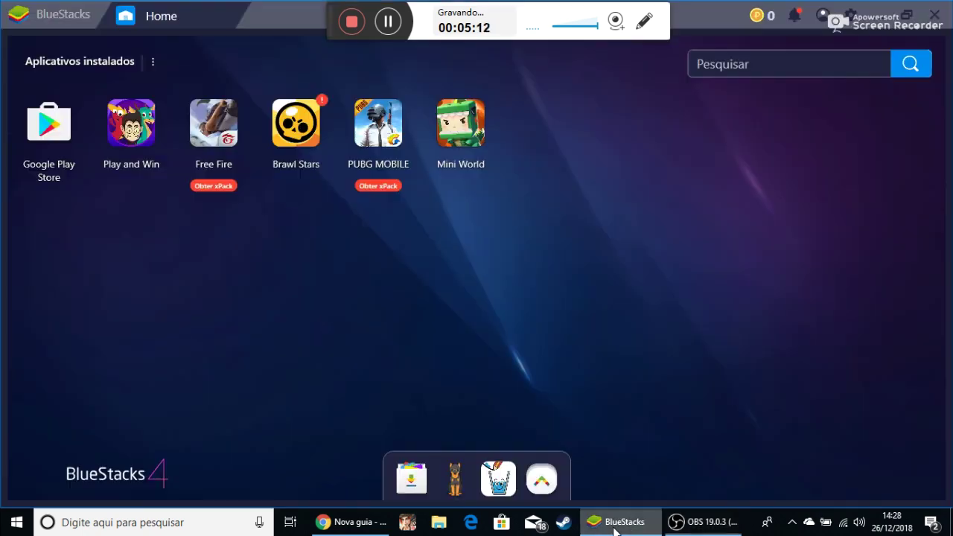
pyautogui.click(906, 15)
pyautogui.click(835, 23)
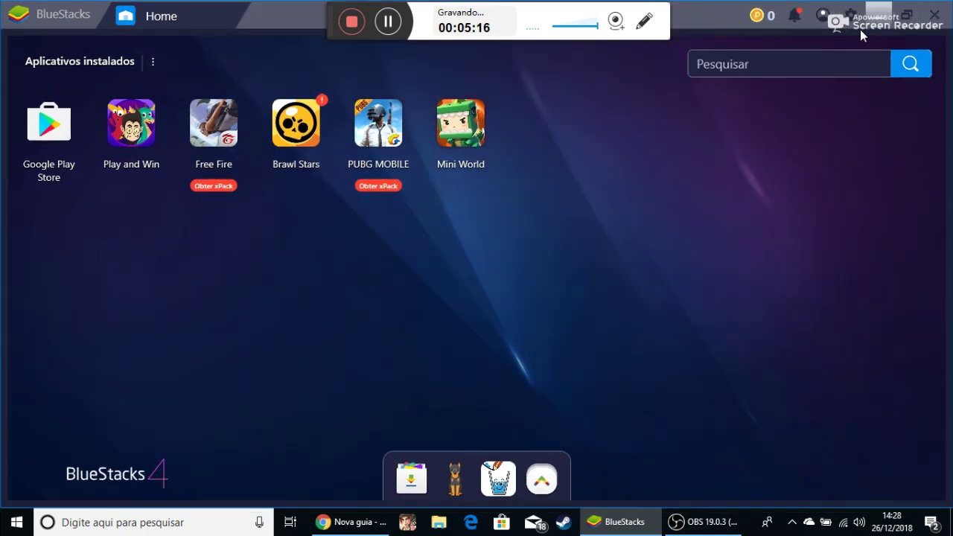
pyautogui.click(697, 514)
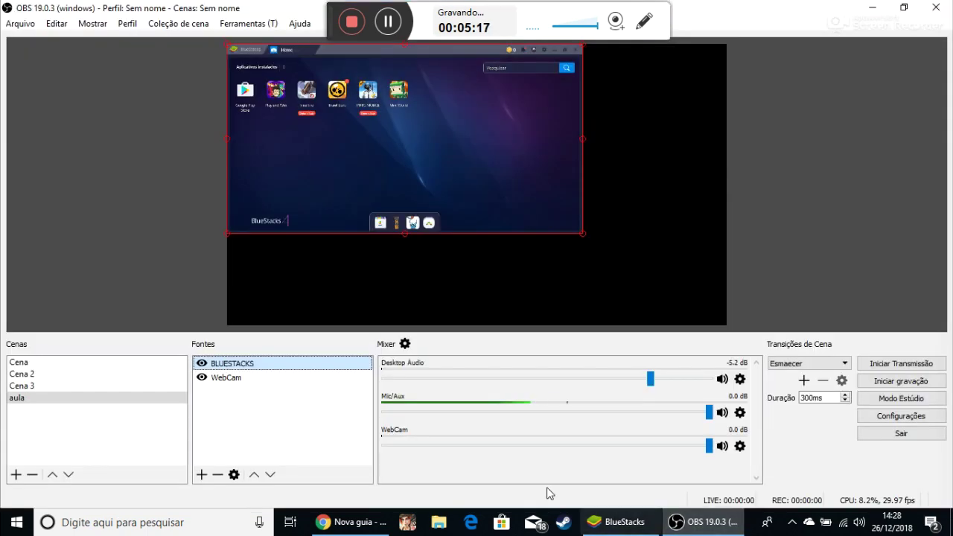
# Reselect [Bluestacks.exe]: BlueStacks as the window in the BLUESTACKS source's properties
pyautogui.doubleClick(228, 365)
pyautogui.click(424, 346)
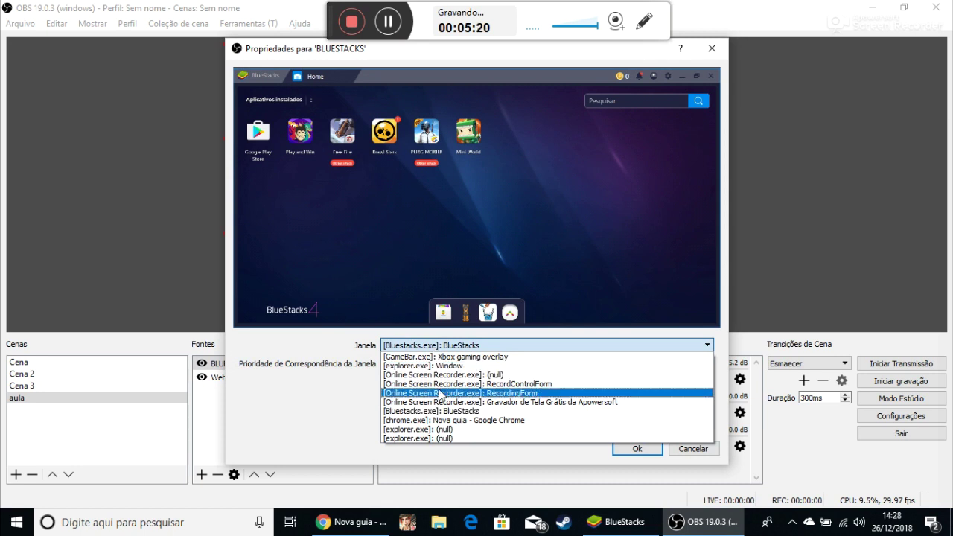
pyautogui.click(444, 412)
pyautogui.click(635, 448)
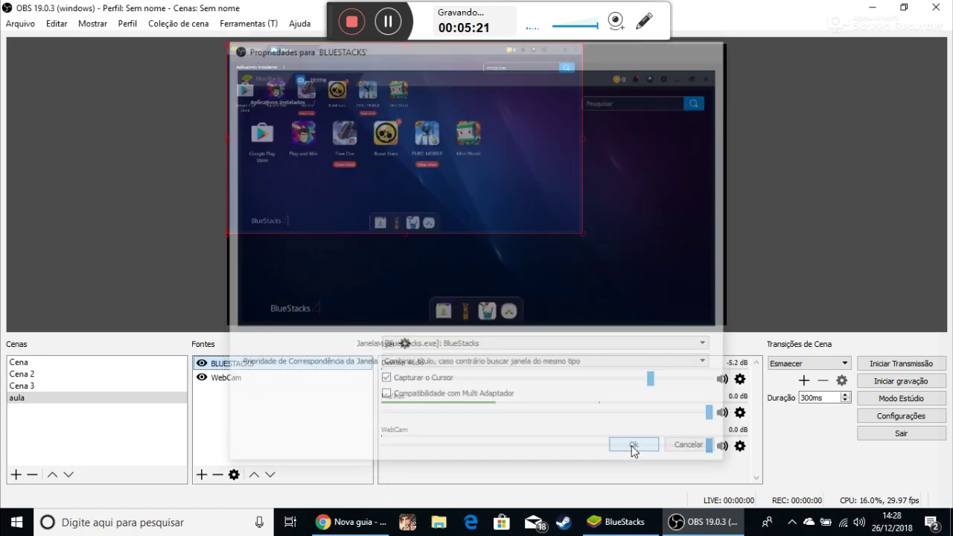
# Place the BLUESTACKS source beneath WebCam in the source order and align the capture with the canvas's upper-left corner
pyautogui.moveTo(491, 186); pyautogui.dragTo(462, 149)
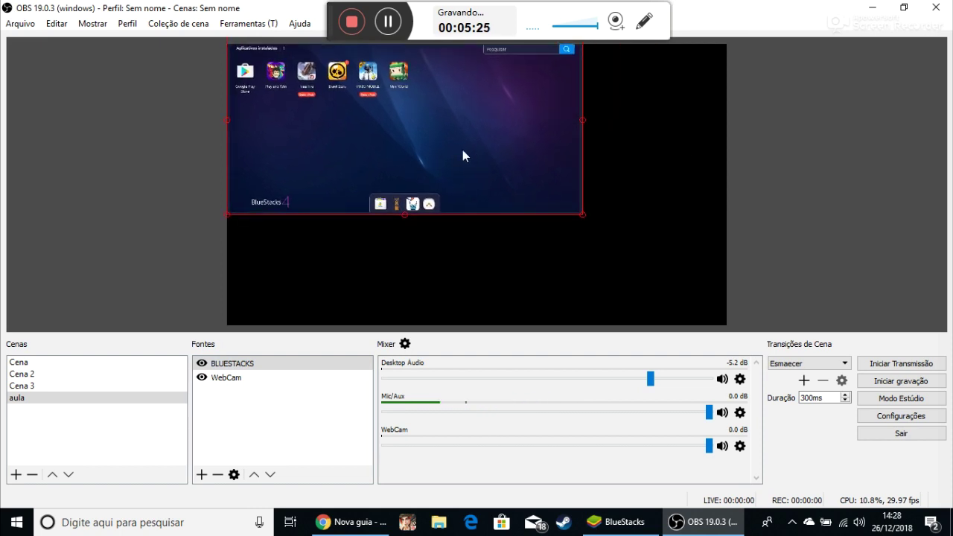
pyautogui.click(238, 364)
pyautogui.moveTo(234, 397); pyautogui.dragTo(231, 395)
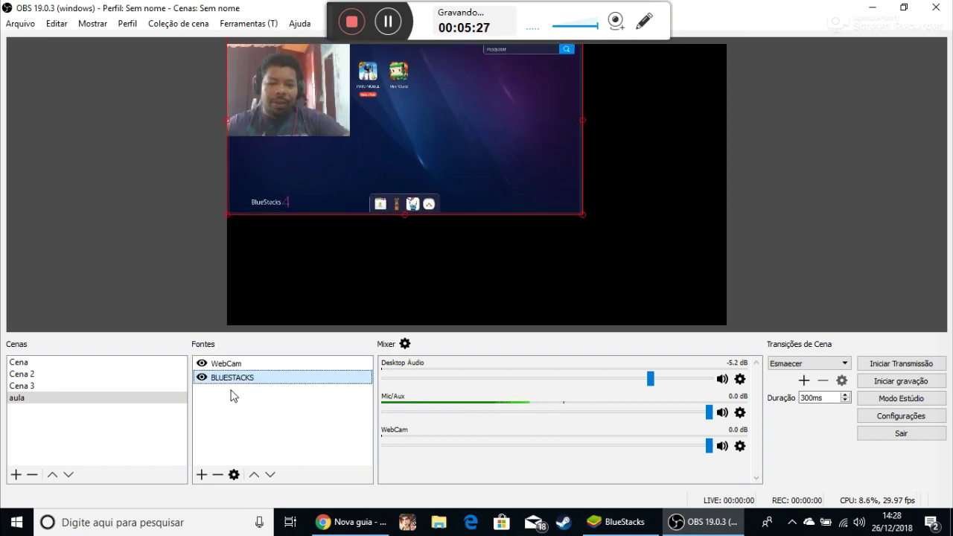
pyautogui.moveTo(327, 111); pyautogui.dragTo(421, 152)
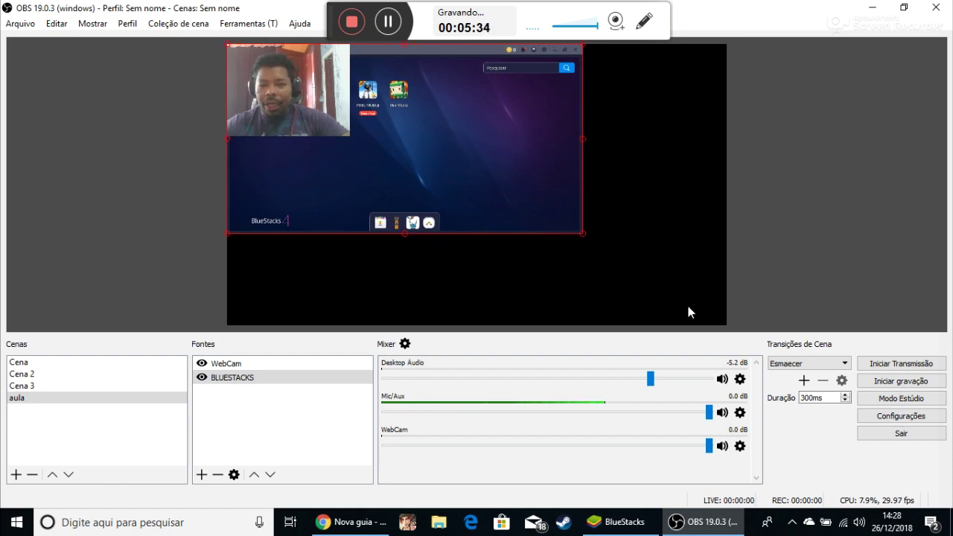
pyautogui.click(562, 273)
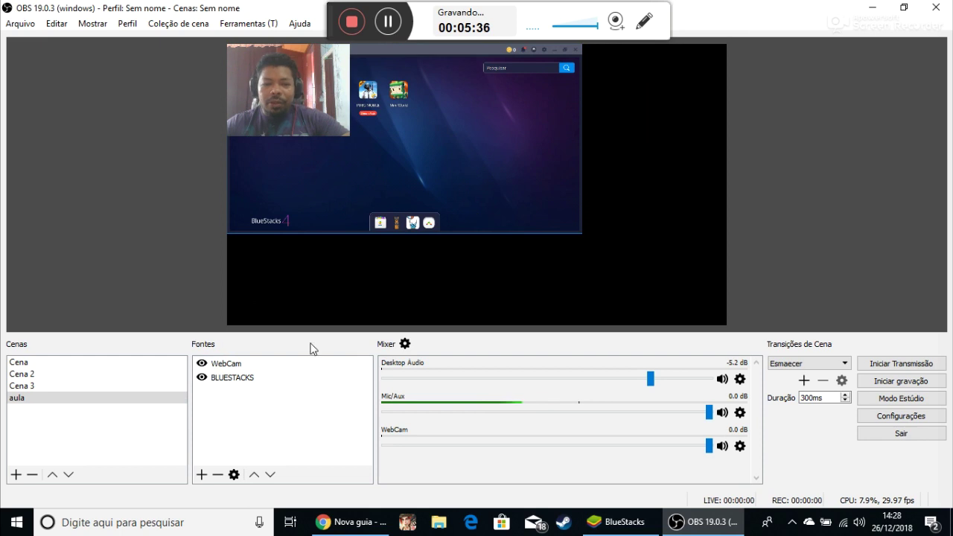
# Stretch the BLUESTACKS capture to fill the whole canvas using the Estender à Tela transform
pyautogui.click(246, 377)
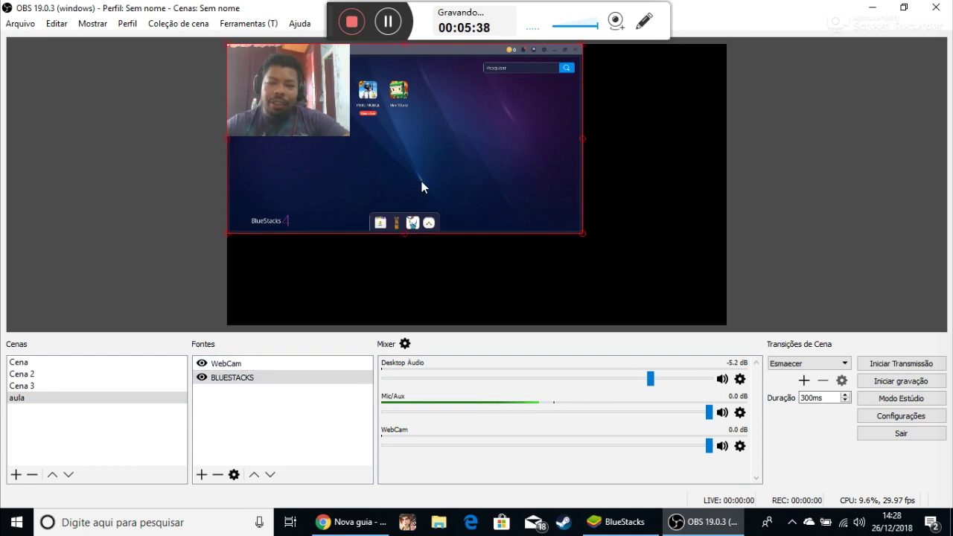
pyautogui.rightClick(421, 186)
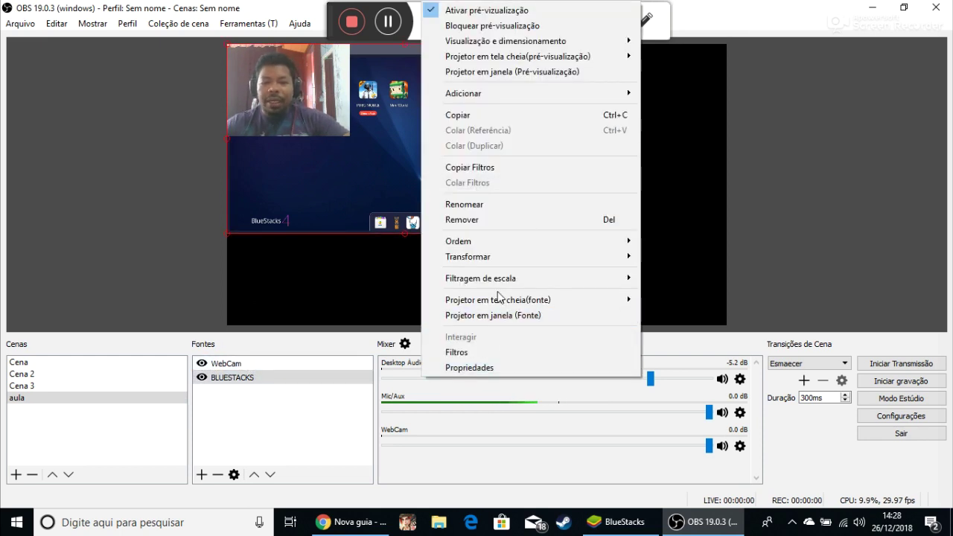
pyautogui.moveTo(520, 261)
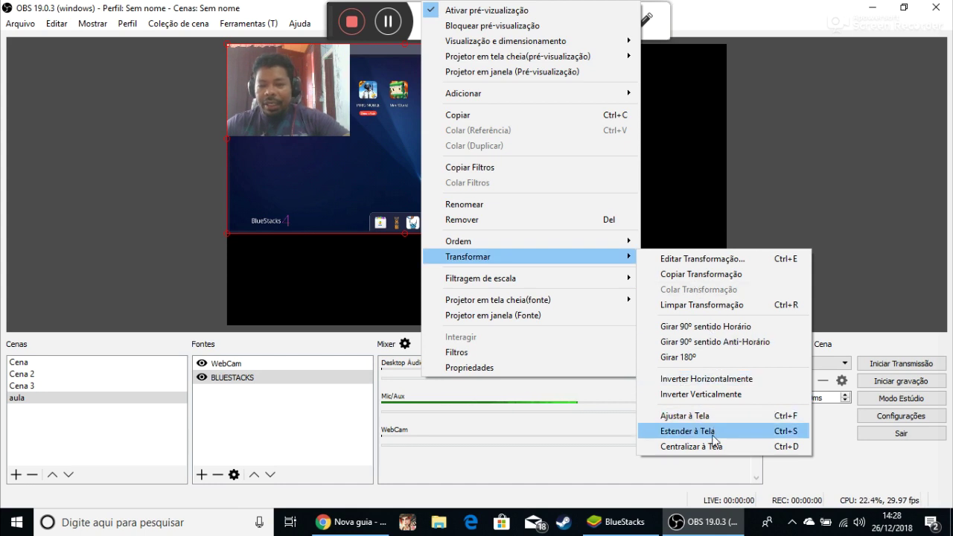
pyautogui.click(688, 431)
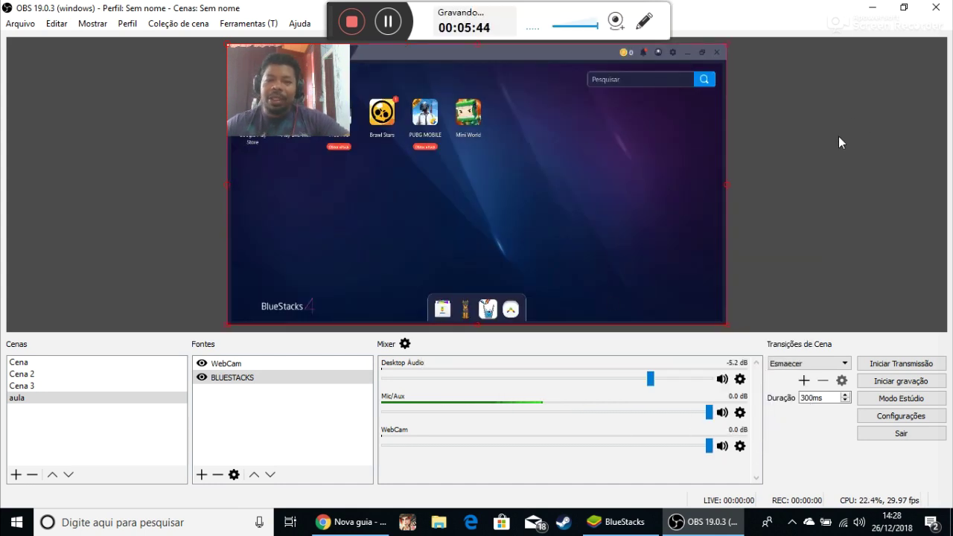
# Reduce the height of the WebCam overlay in the canvas's upper-left corner so it stops above the BlueStacks icon labels, and deselect it
pyautogui.click(814, 143)
pyautogui.click(314, 90)
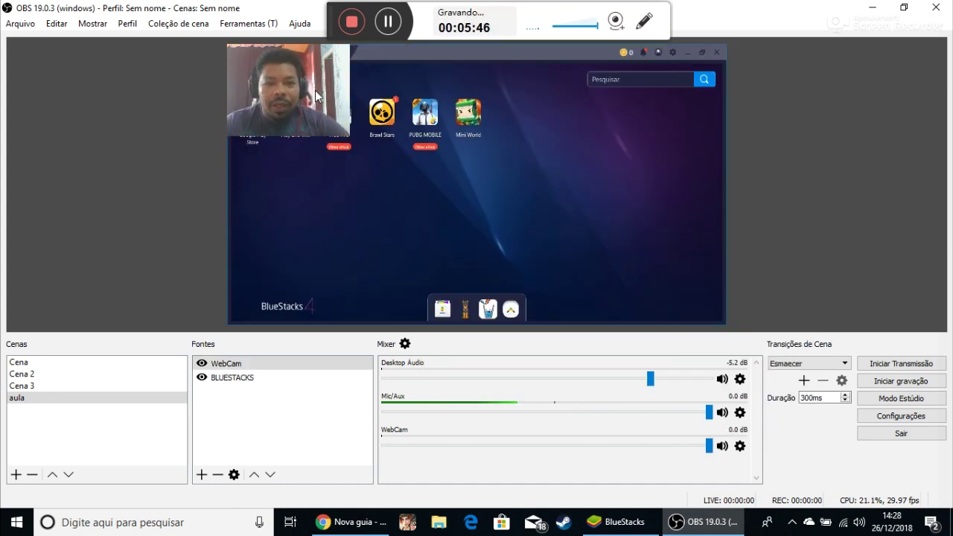
pyautogui.moveTo(303, 105); pyautogui.dragTo(300, 93)
pyautogui.click(228, 431)
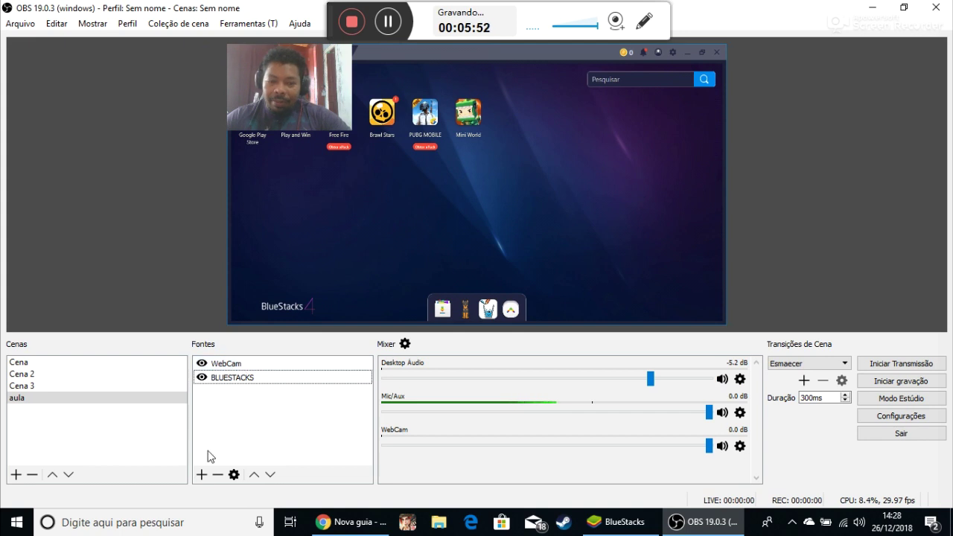
# Add a video capture device source named CAMERA that uses the HD Pro Webcam C920
pyautogui.click(201, 474)
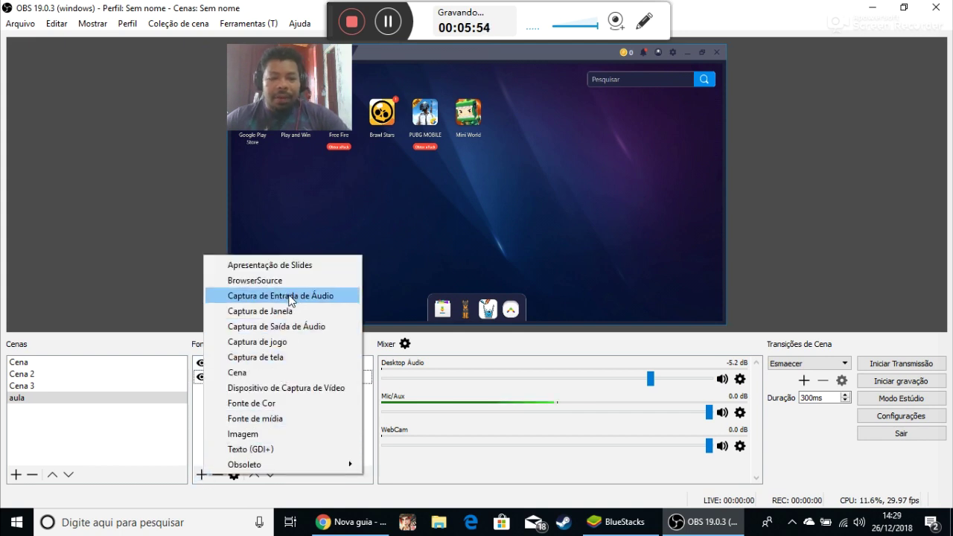
pyautogui.click(287, 388)
pyautogui.write('CAMERA')
pyautogui.press('Return')
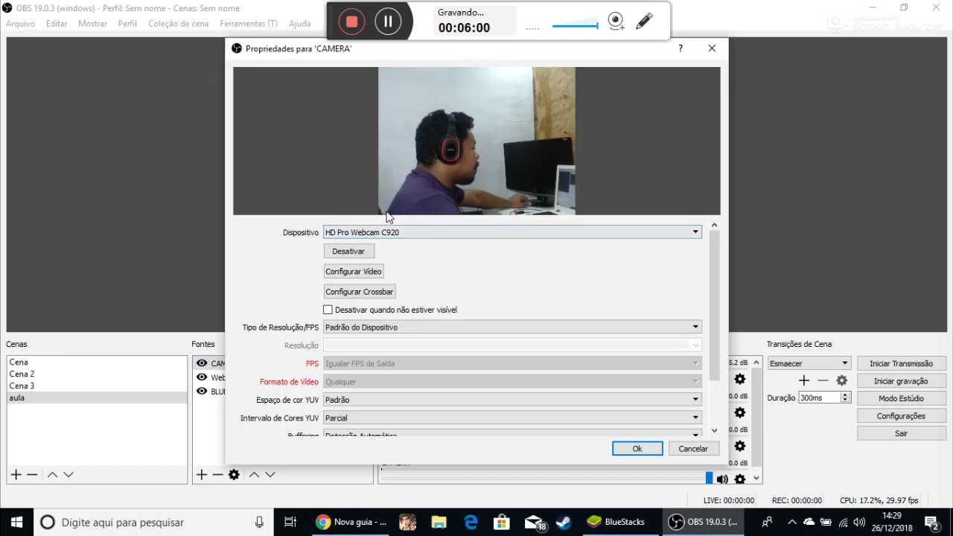
pyautogui.click(377, 237)
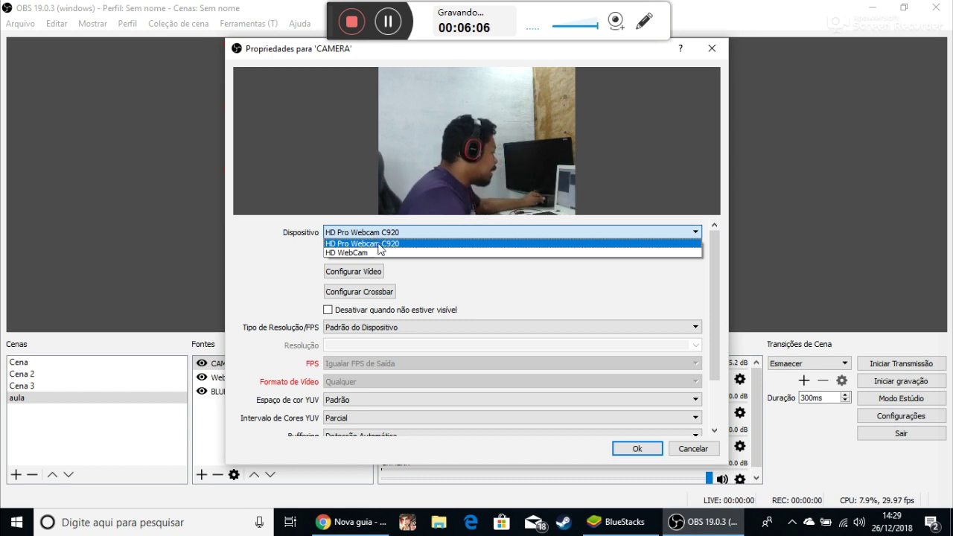
pyautogui.click(380, 243)
pyautogui.click(620, 458)
# Place the CAMERA overlay in the canvas's lower-right corner and mirror it with the Inverter Horizontalmente transform
pyautogui.moveTo(325, 126); pyautogui.dragTo(654, 270)
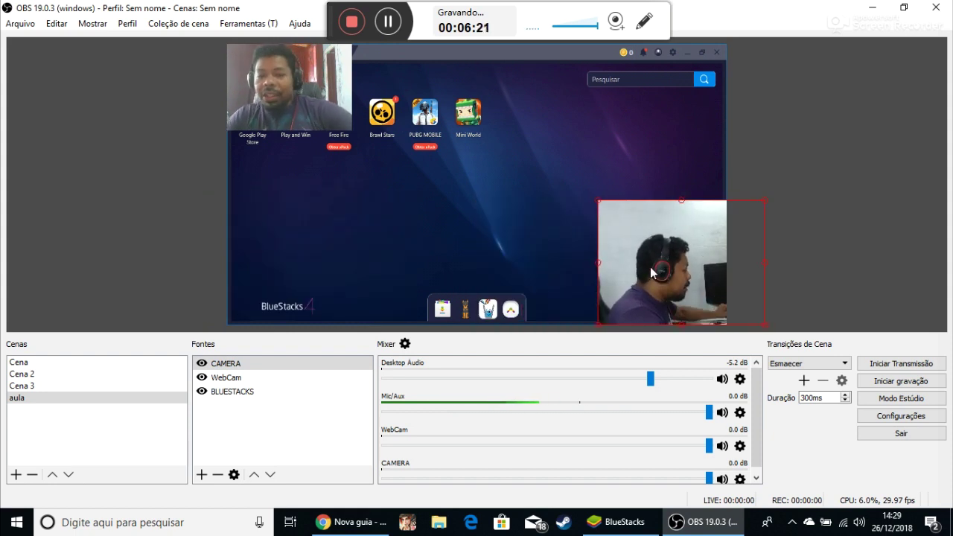
pyautogui.rightClick(650, 270)
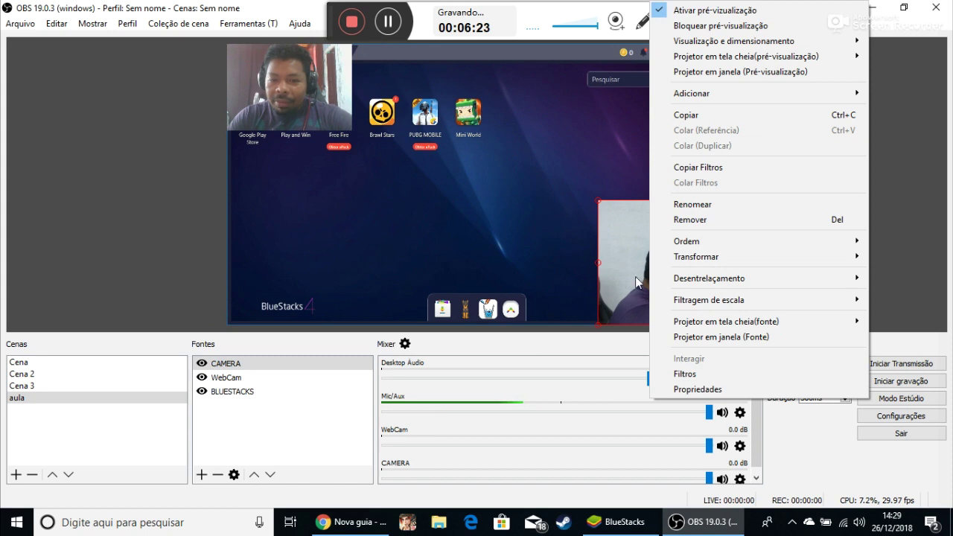
pyautogui.moveTo(678, 262)
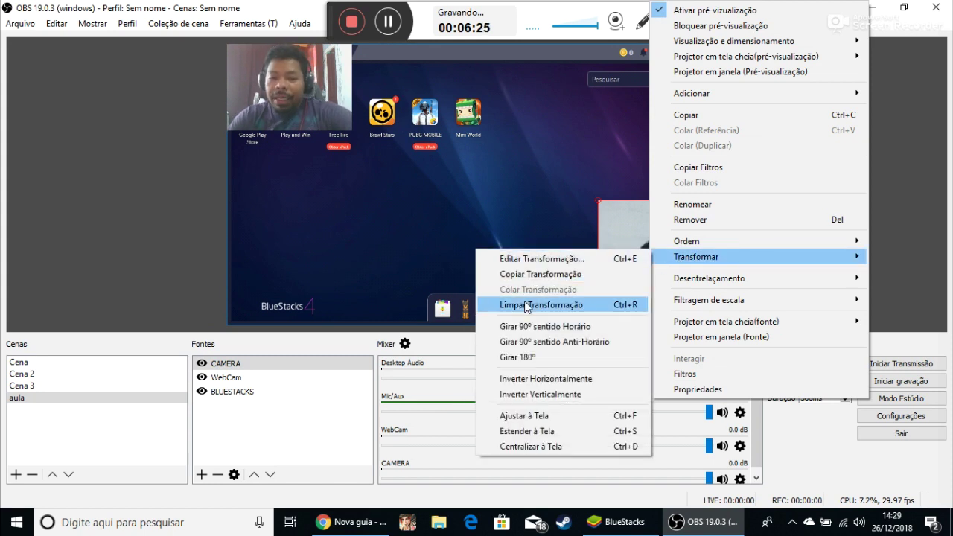
pyautogui.click(526, 379)
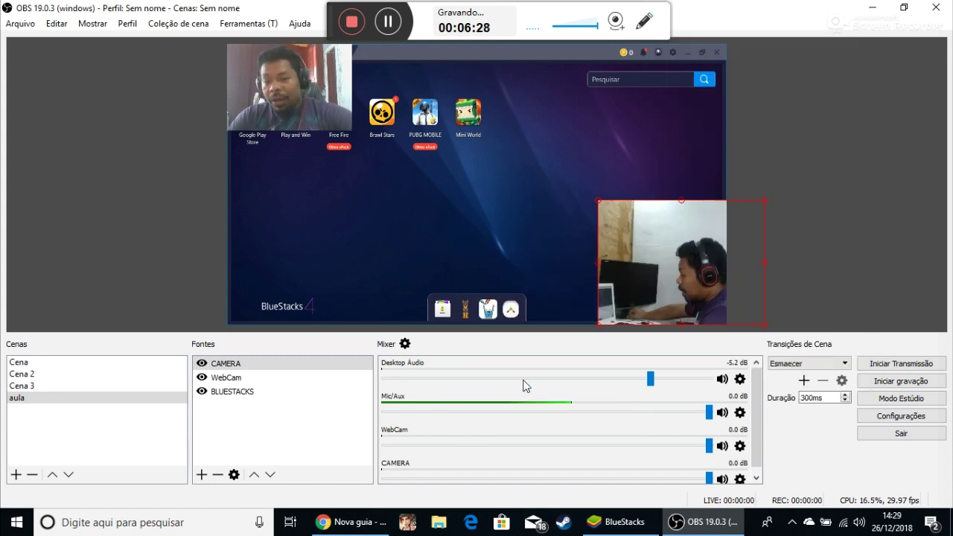
pyautogui.moveTo(669, 302); pyautogui.dragTo(662, 286)
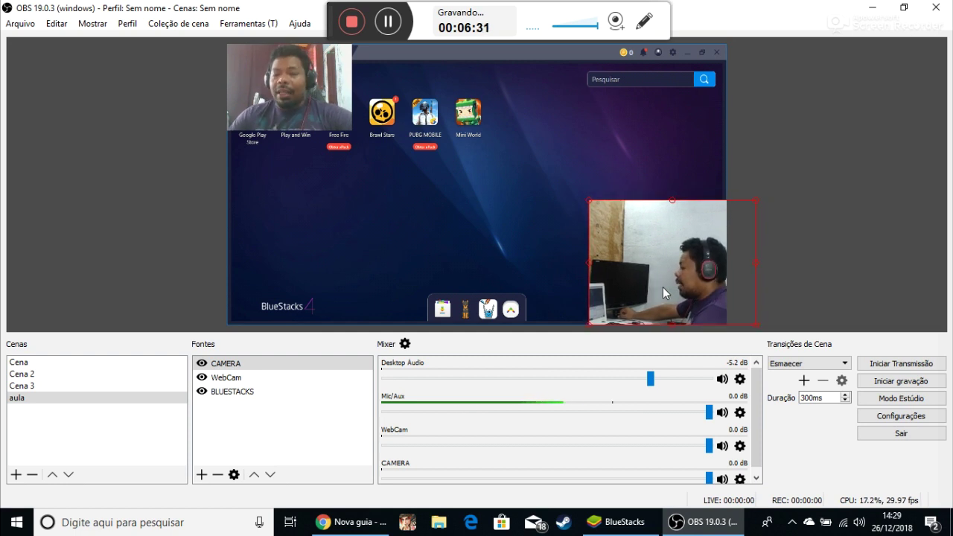
# Crop 75 pixels off the top of the CAMERA source in its transform settings
pyautogui.rightClick(645, 243)
pyautogui.moveTo(661, 262)
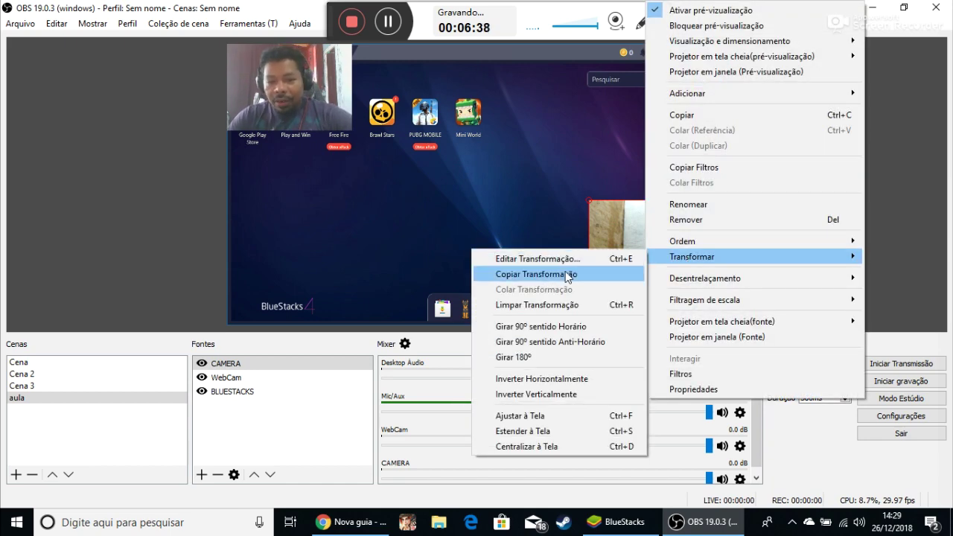
pyautogui.click(525, 260)
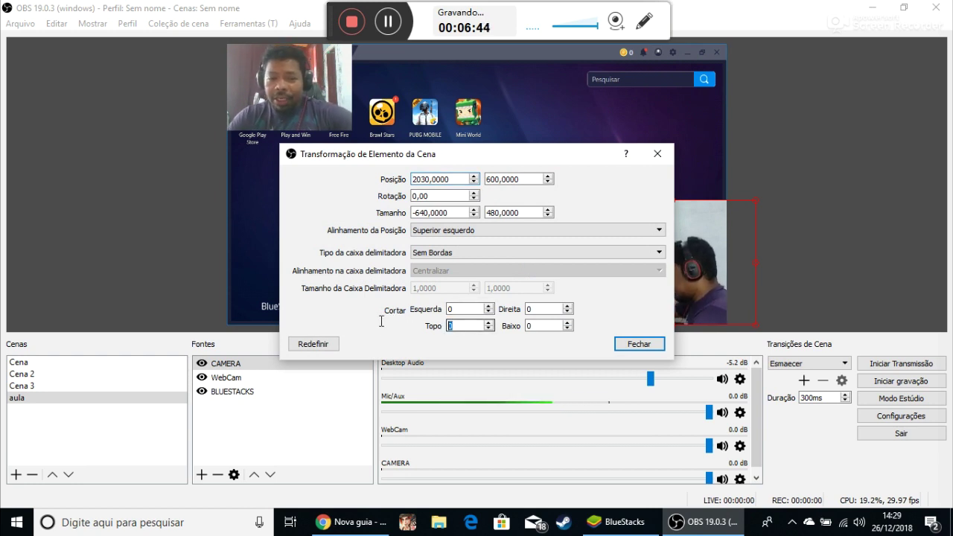
pyautogui.write('75')
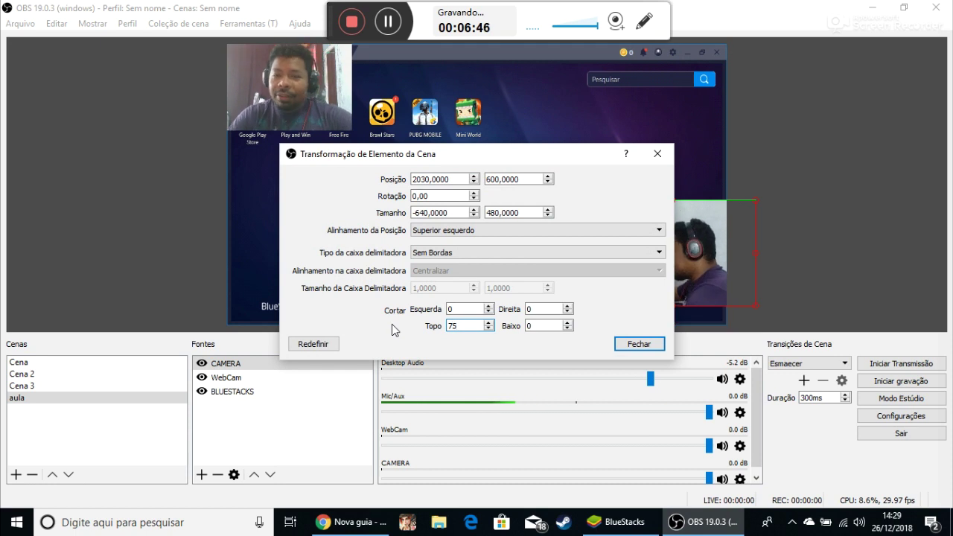
pyautogui.press('Return')
# Align the CAMERA overlay with the canvas's right edge, shrink it to about two thirds, and leave a gap beneath it
pyautogui.moveTo(698, 235); pyautogui.dragTo(672, 241)
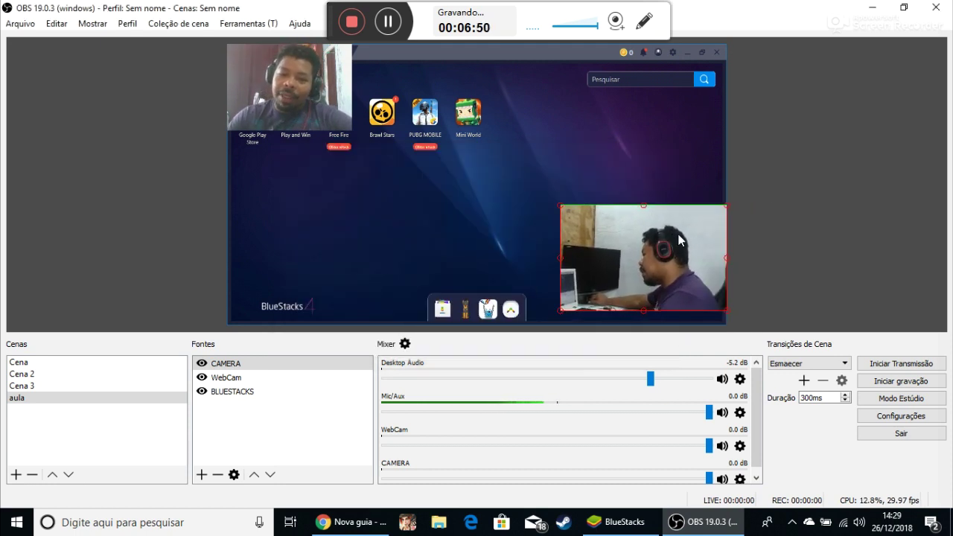
pyautogui.moveTo(578, 211); pyautogui.dragTo(621, 244)
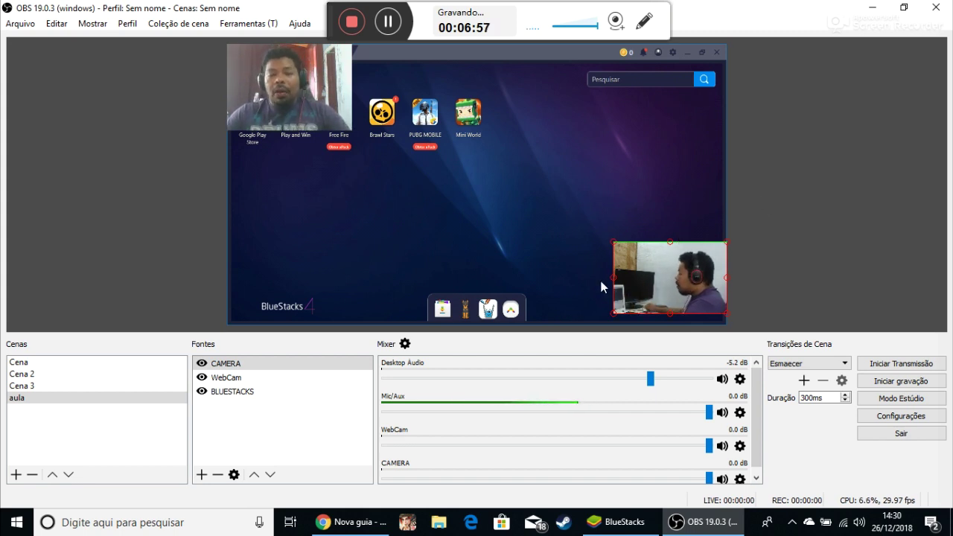
pyautogui.moveTo(658, 272); pyautogui.dragTo(658, 261)
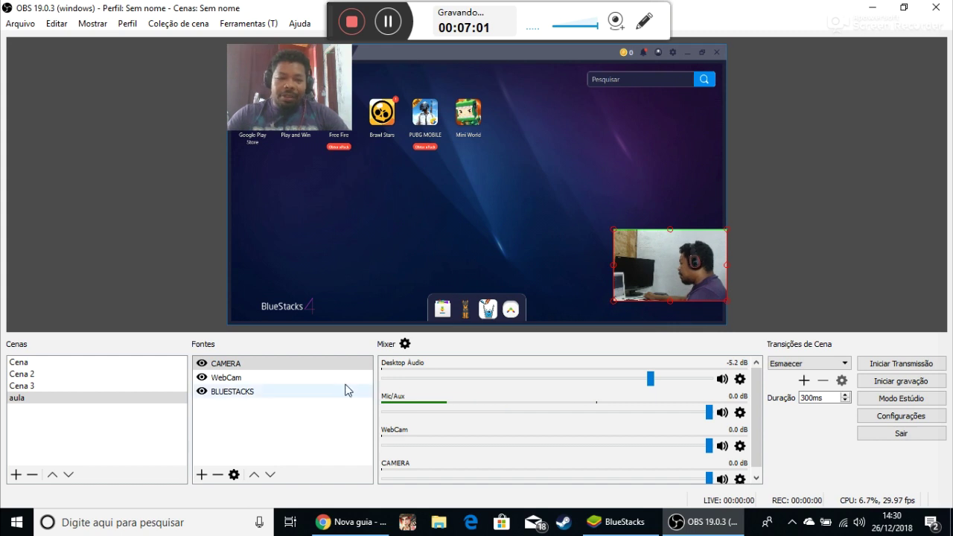
# Add a Texto (GDI+) source named NICK NAME that displays the streamer's nickname
pyautogui.click(202, 475)
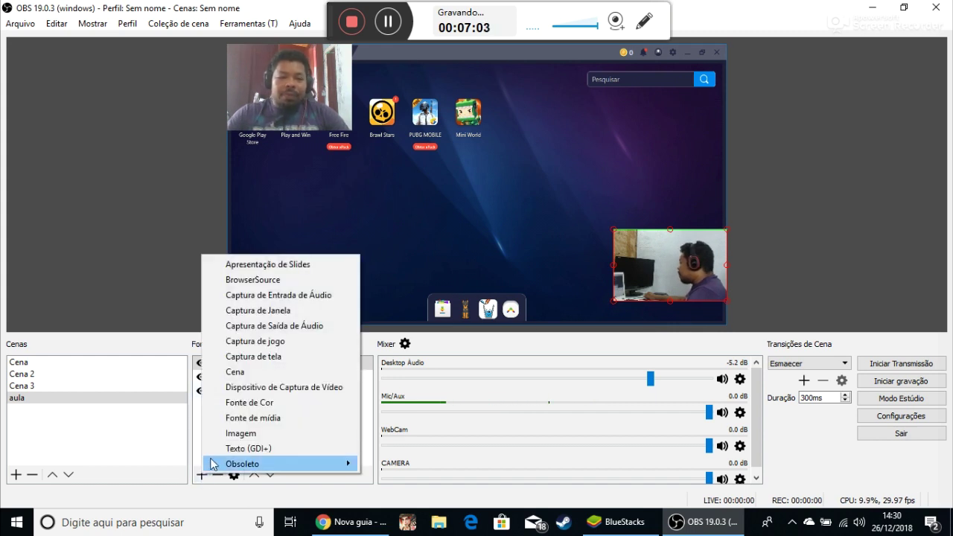
pyautogui.click(241, 449)
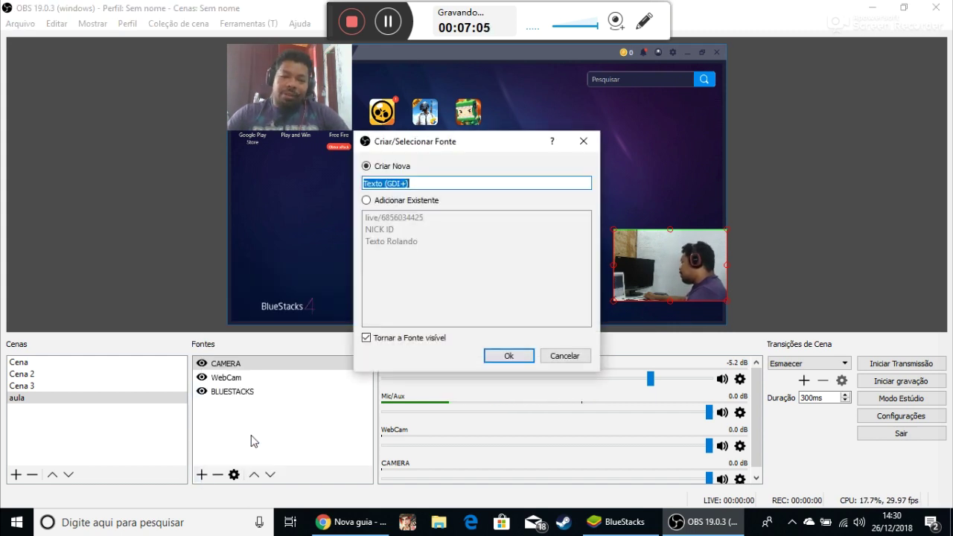
pyautogui.write('NIM')
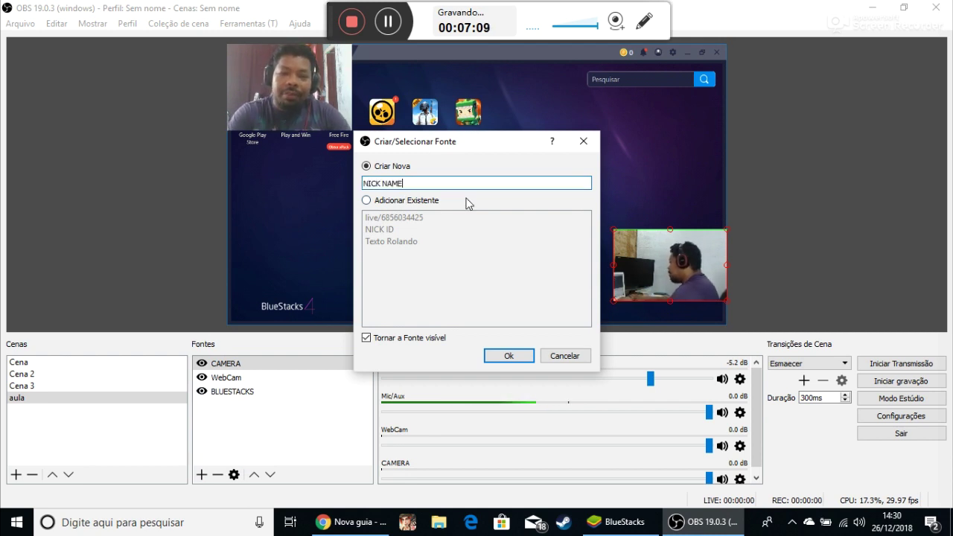
pyautogui.press('Return')
pyautogui.click(441, 354)
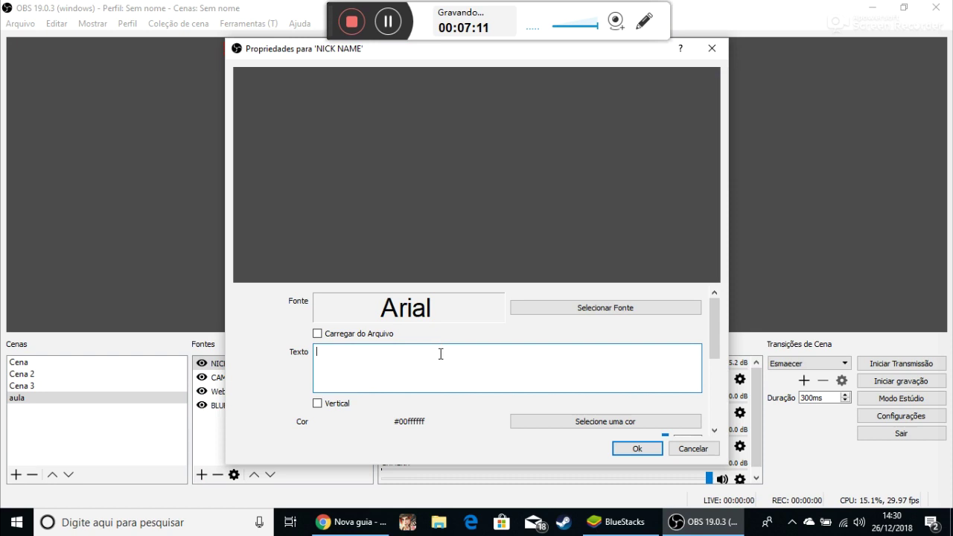
pyautogui.write('MARCELO APONTES')
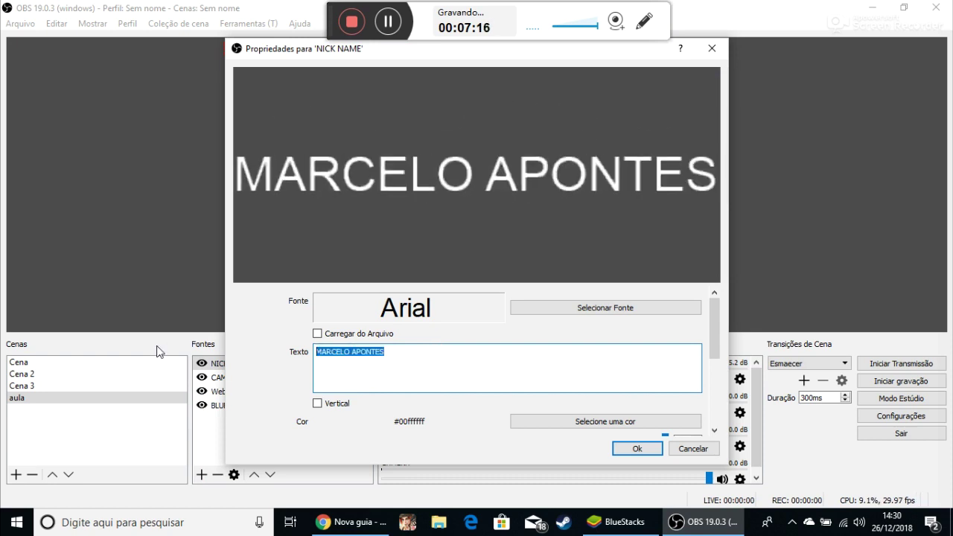
pyautogui.write('MARCELOTECH')
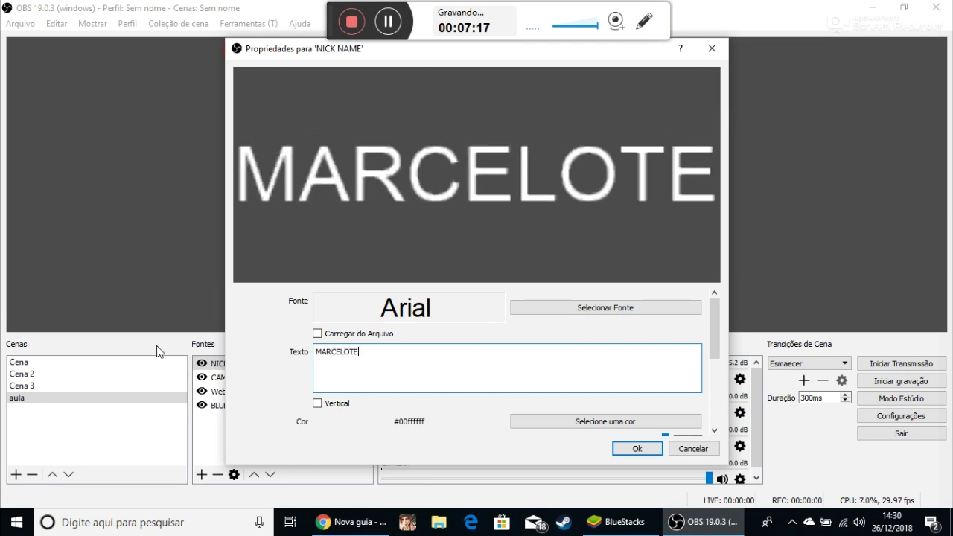
pyautogui.click(629, 449)
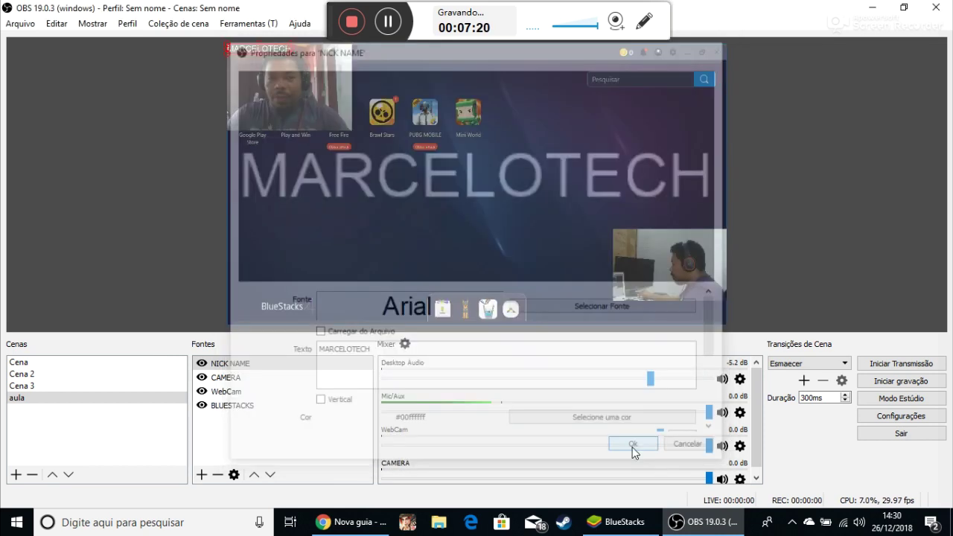
# Position the nickname text directly beneath the CAMERA overlay at the canvas's right edge
pyautogui.moveTo(254, 55); pyautogui.dragTo(683, 276)
pyautogui.moveTo(698, 306); pyautogui.dragTo(695, 297)
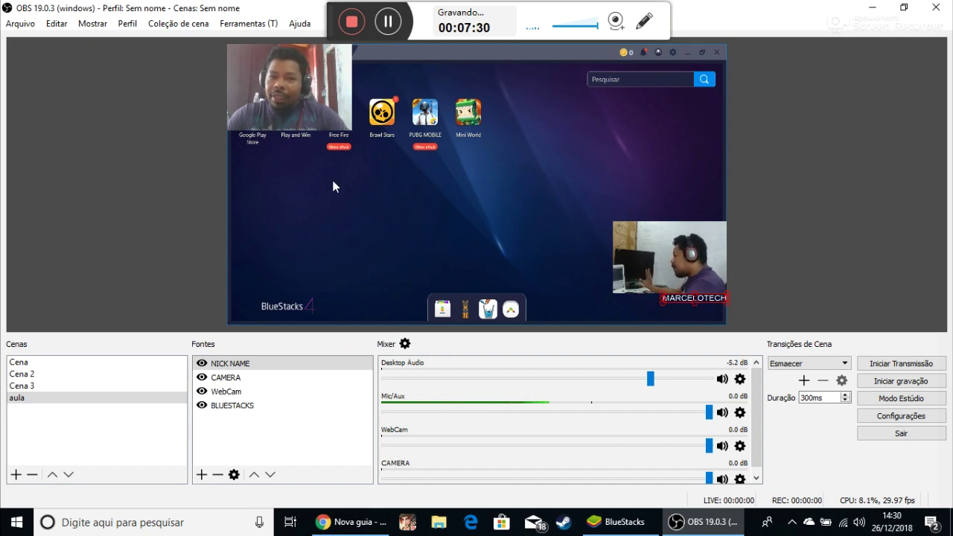
pyautogui.click(646, 304)
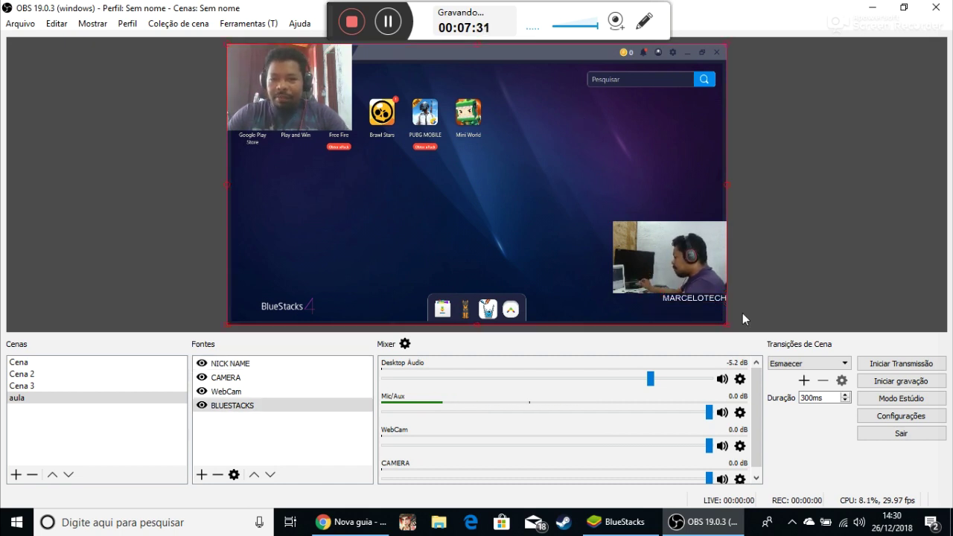
pyautogui.click(686, 298)
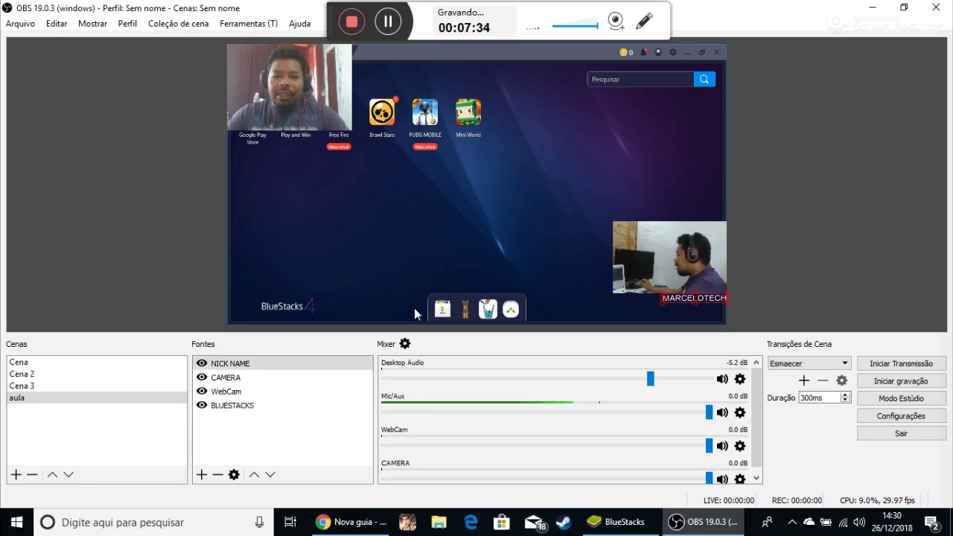
# Change the NICK NAME text's font to Impact Bold at size 36 and realign the text beneath the CAMERA overlay
pyautogui.doubleClick(232, 366)
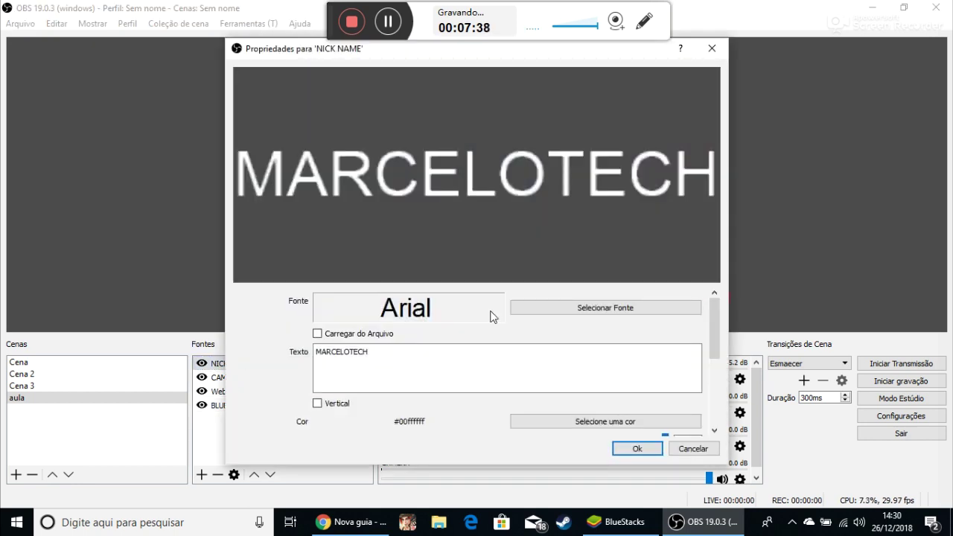
pyautogui.click(627, 312)
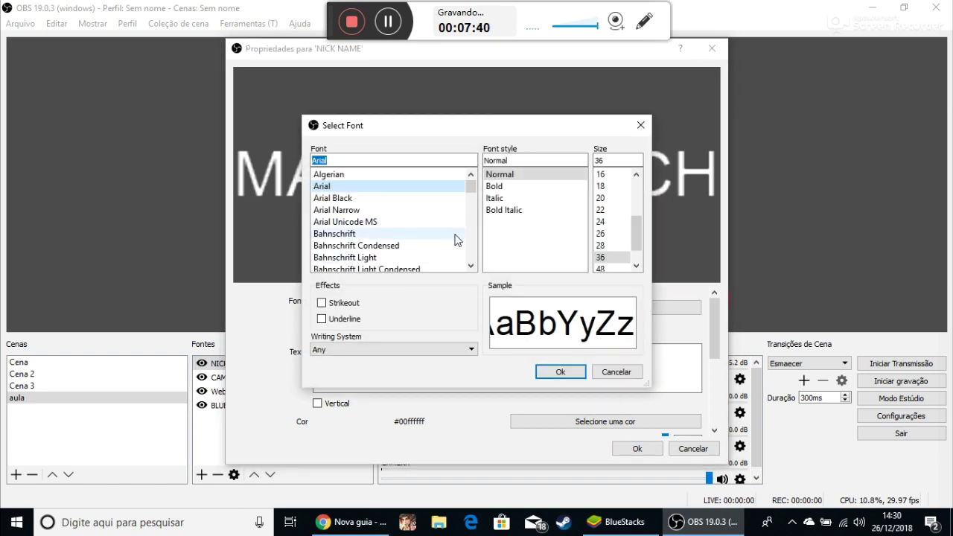
pyautogui.moveTo(469, 195); pyautogui.dragTo(469, 225)
pyautogui.click(336, 210)
pyautogui.click(339, 187)
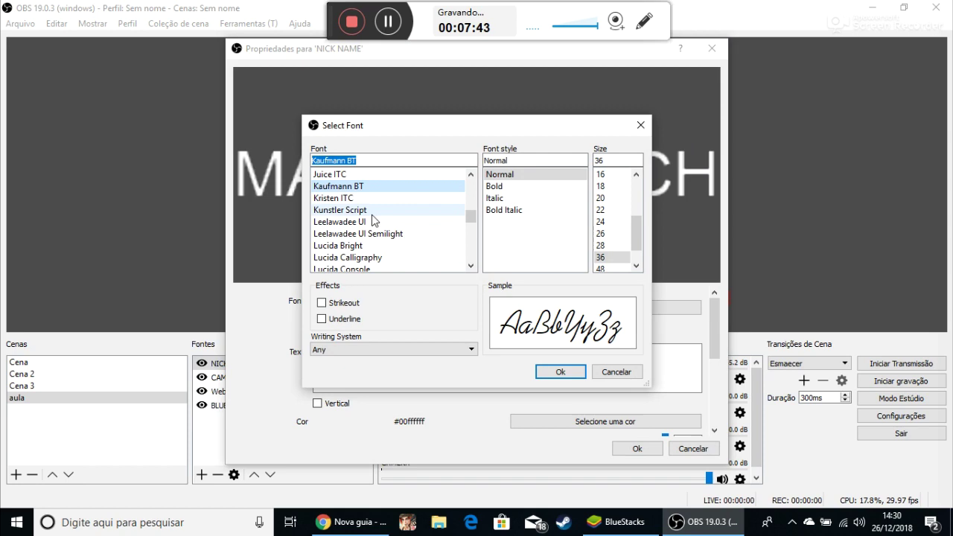
pyautogui.click(357, 234)
pyautogui.press('Down')
pyautogui.press('Down')
pyautogui.press('Down')
pyautogui.press('Down')
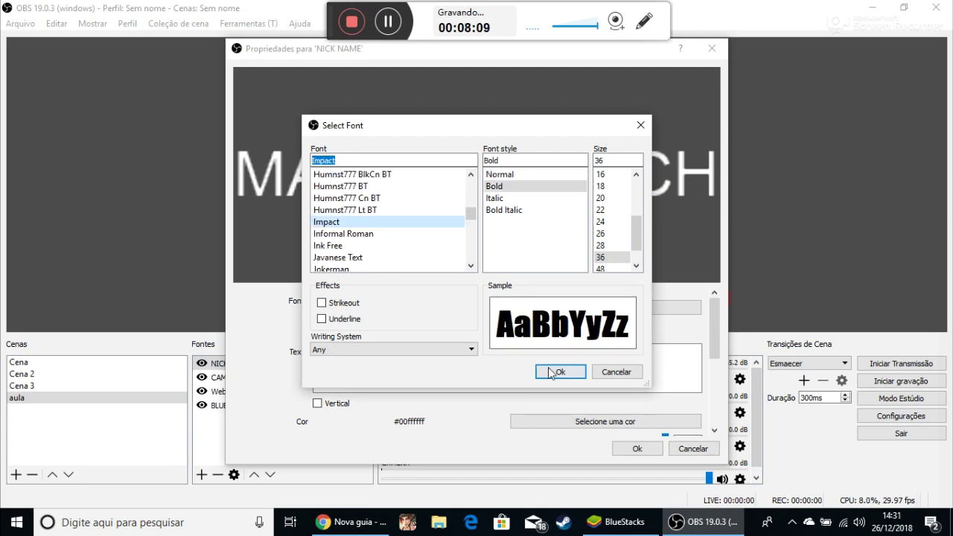
pyautogui.click(557, 371)
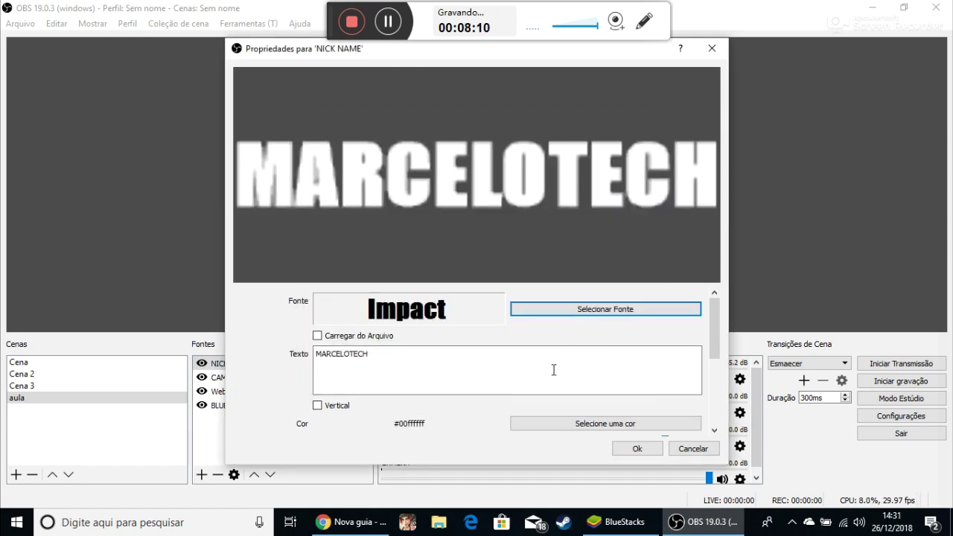
pyautogui.click(638, 448)
pyautogui.moveTo(707, 308)
pyautogui.mouseDown()
pyautogui.moveTo(724, 316)
pyautogui.moveTo(710, 305)
pyautogui.mouseUp()
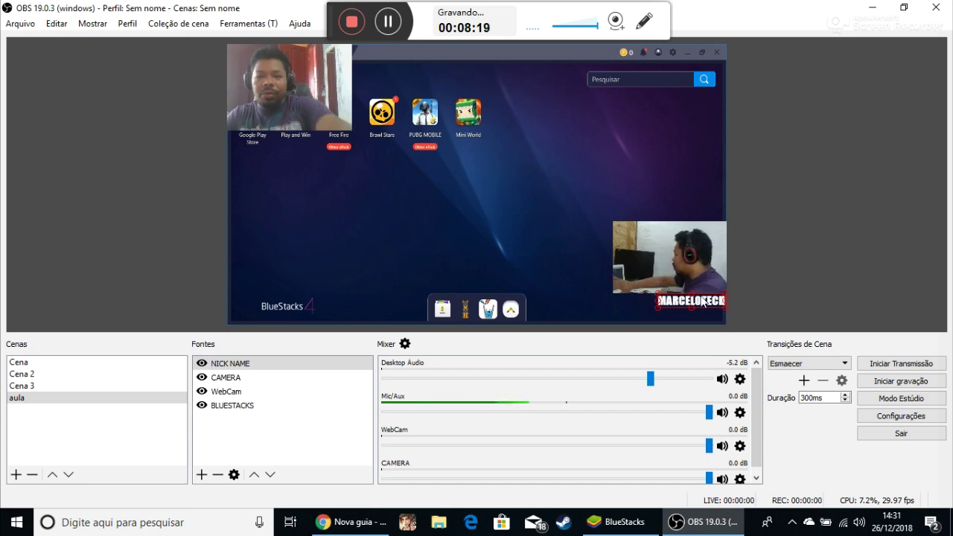
# Set the NICK NAME text's opacity to 56 so it looks semi-transparent
pyautogui.doubleClick(239, 362)
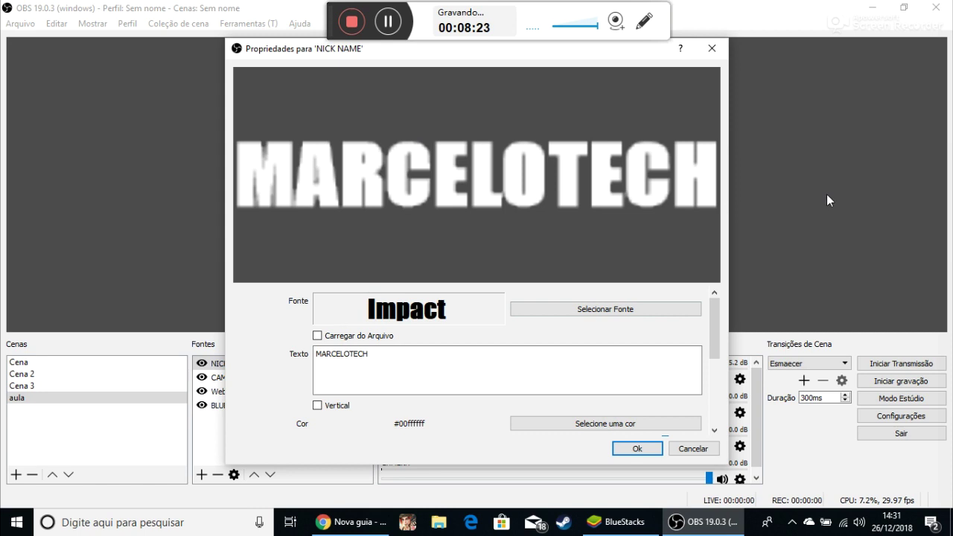
pyautogui.moveTo(717, 306); pyautogui.dragTo(712, 361)
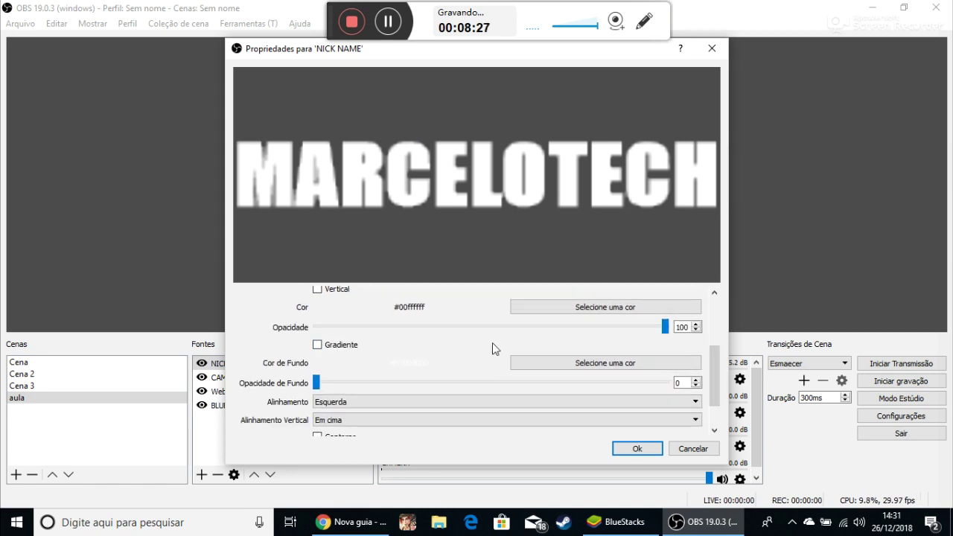
pyautogui.moveTo(572, 70); pyautogui.dragTo(414, 68)
pyautogui.moveTo(509, 331); pyautogui.dragTo(354, 328)
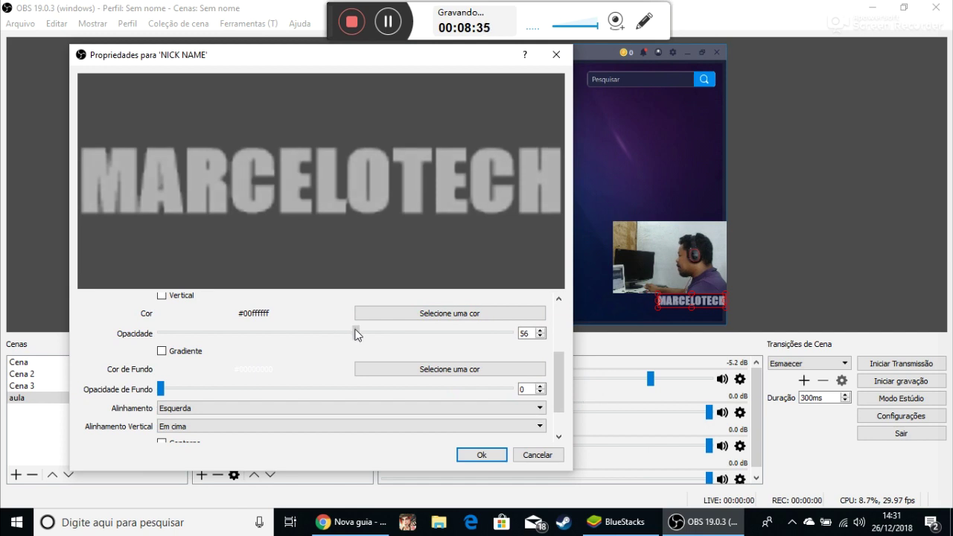
pyautogui.click(482, 455)
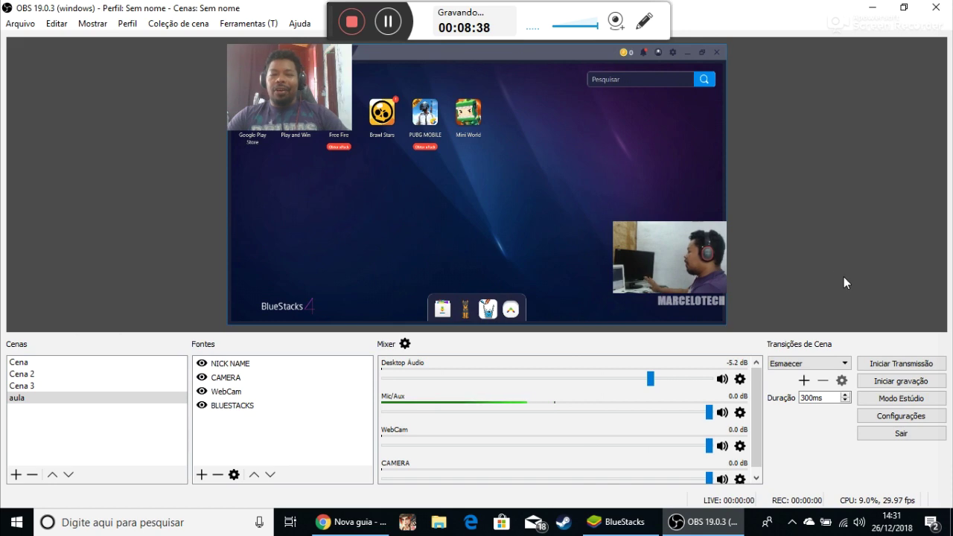
# Toggle the visibility of the NICK NAME, CAMERA and WebCam sources to check each overlay in the scene
pyautogui.click(199, 364)
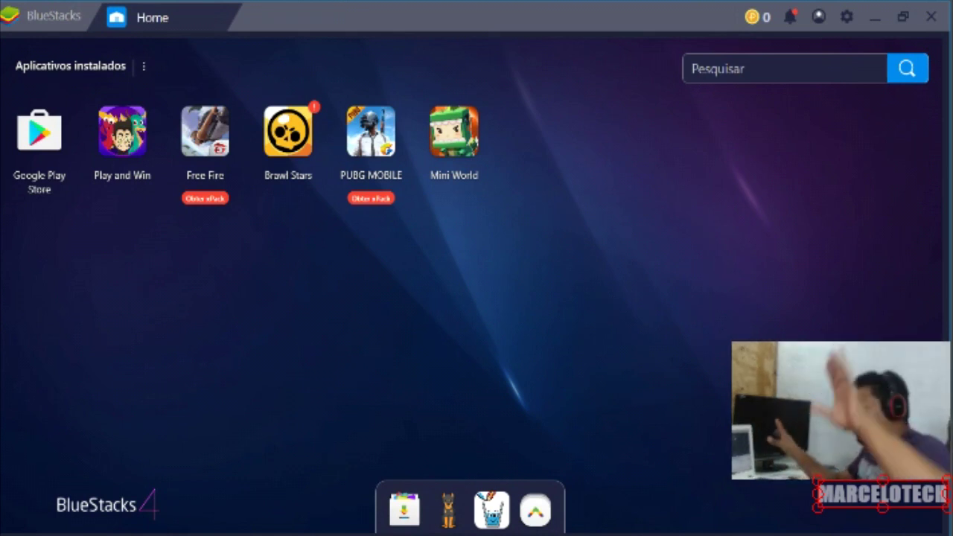
pyautogui.click(900, 428)
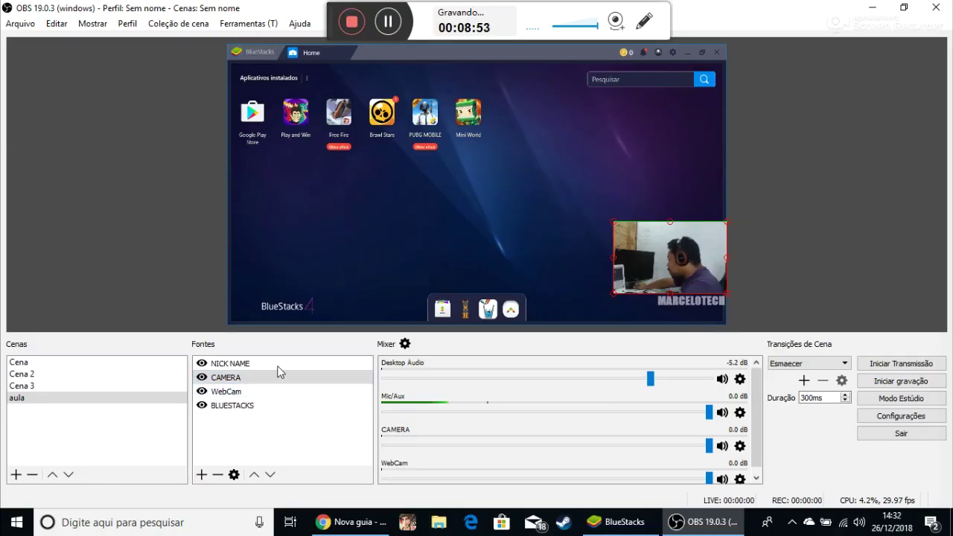
pyautogui.click(201, 377)
pyautogui.click(198, 395)
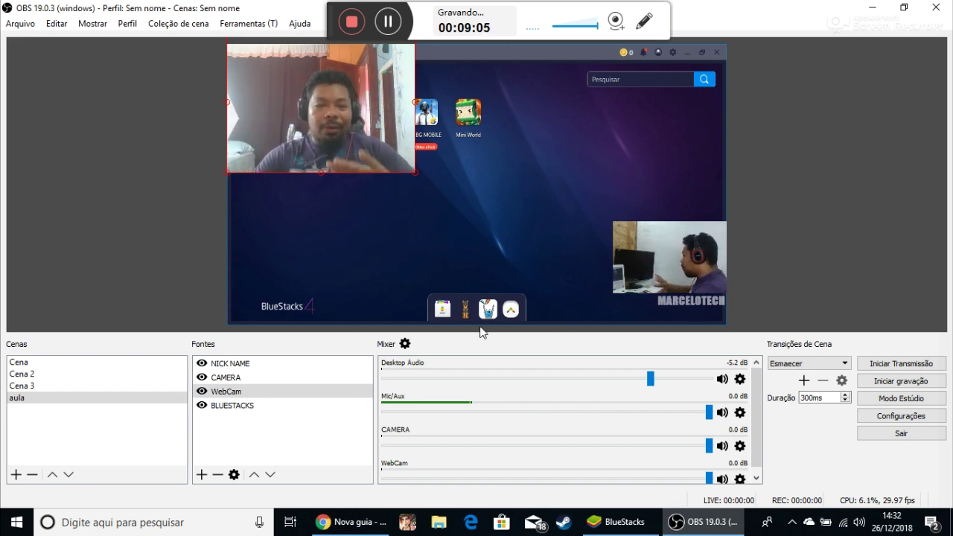
# Add a new Texto (GDI+) source named ROLANDO to the scene
pyautogui.click(202, 439)
pyautogui.click(204, 472)
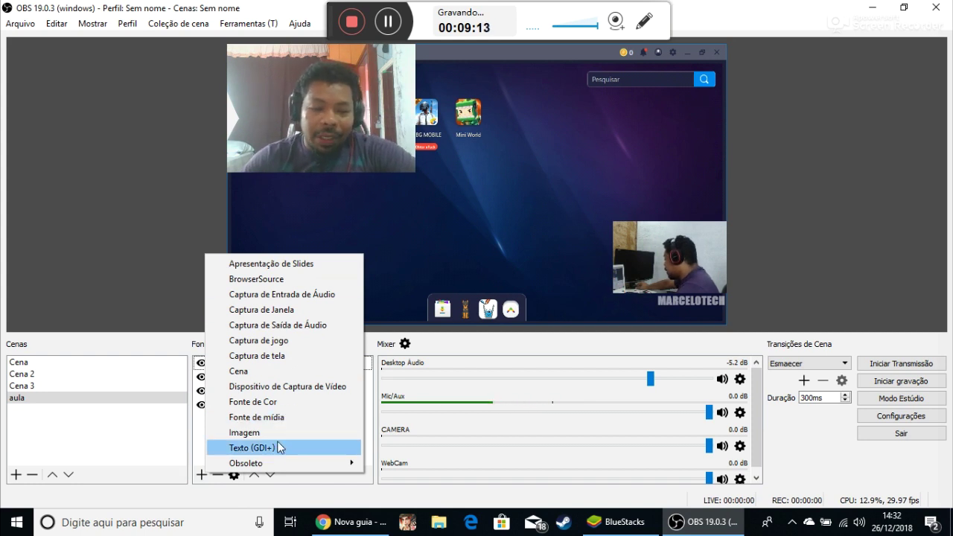
pyautogui.click(309, 448)
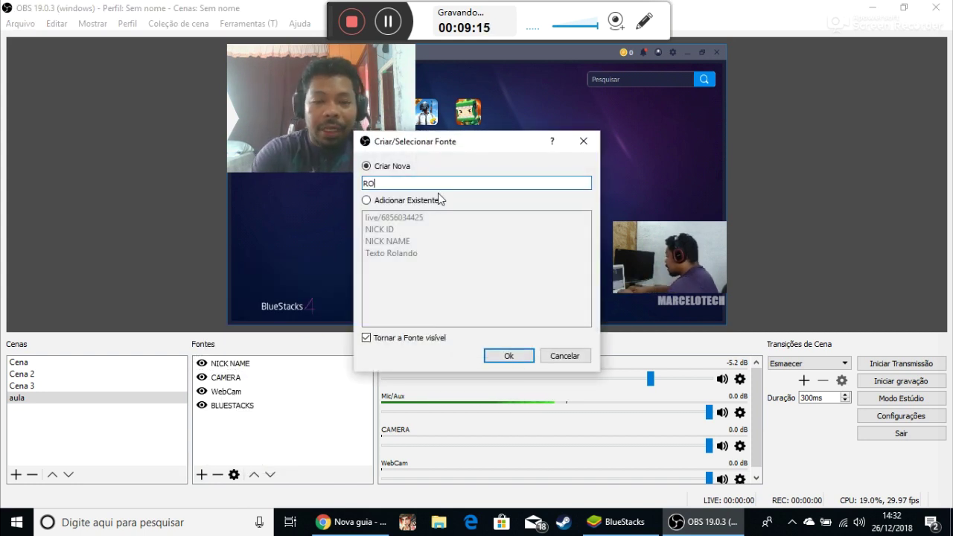
pyautogui.write('ROLANTDO')
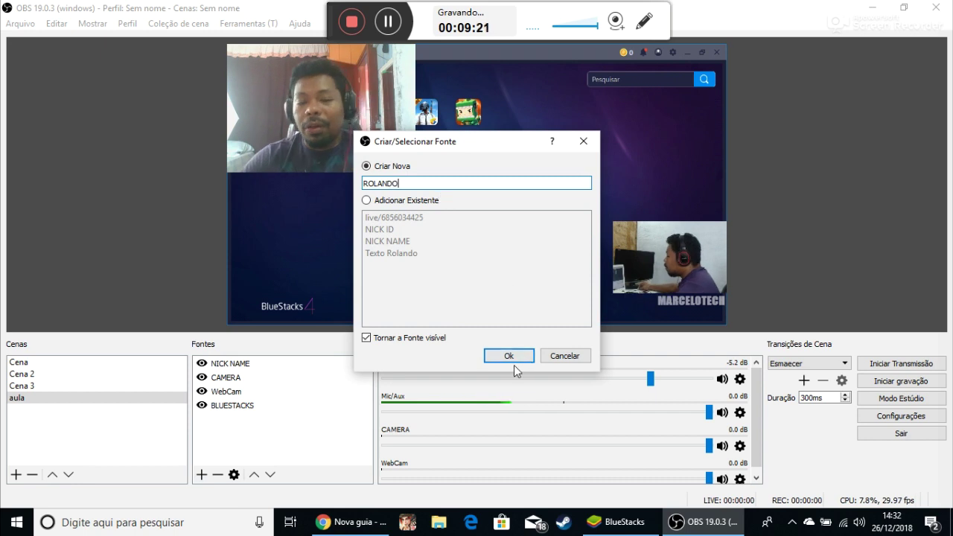
pyautogui.click(509, 356)
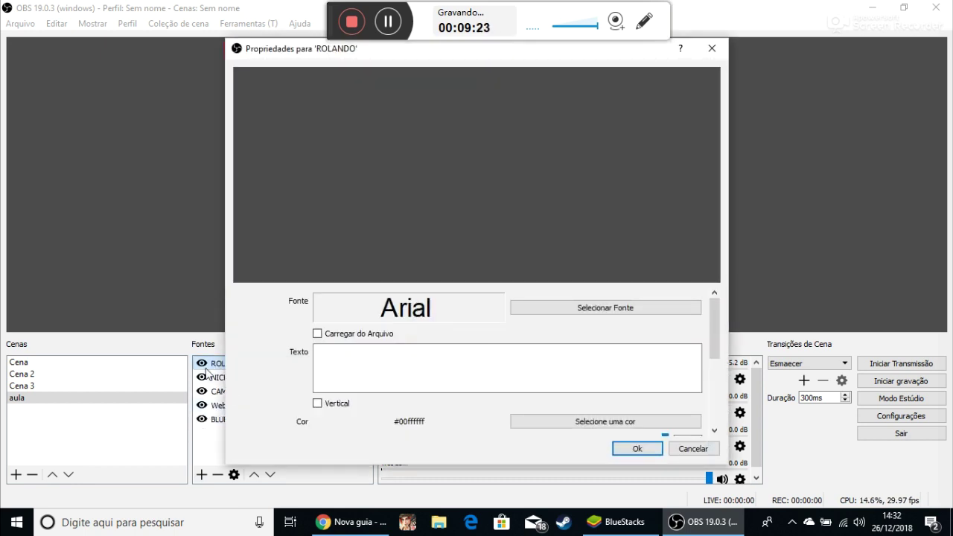
# Enter "SE INSCREVA NO CANAL E DEIXA O LIKE" as the ROLANDO source's text
pyautogui.write('SE INSCREVA NO CANAL DO')
pyautogui.press('BackSpace')
pyautogui.press('BackSpace')
pyautogui.press('BackSpace')
pyautogui.write('E DEIXA O LIKE')
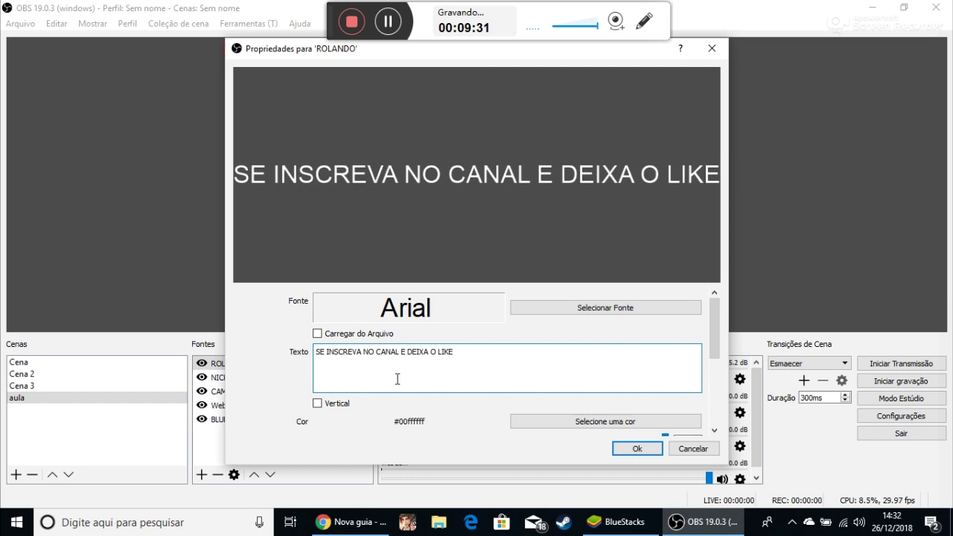
# Change the ROLANDO text's font to Impact, keeping style Normal and size 36
pyautogui.scroll(-1, 711, 340)
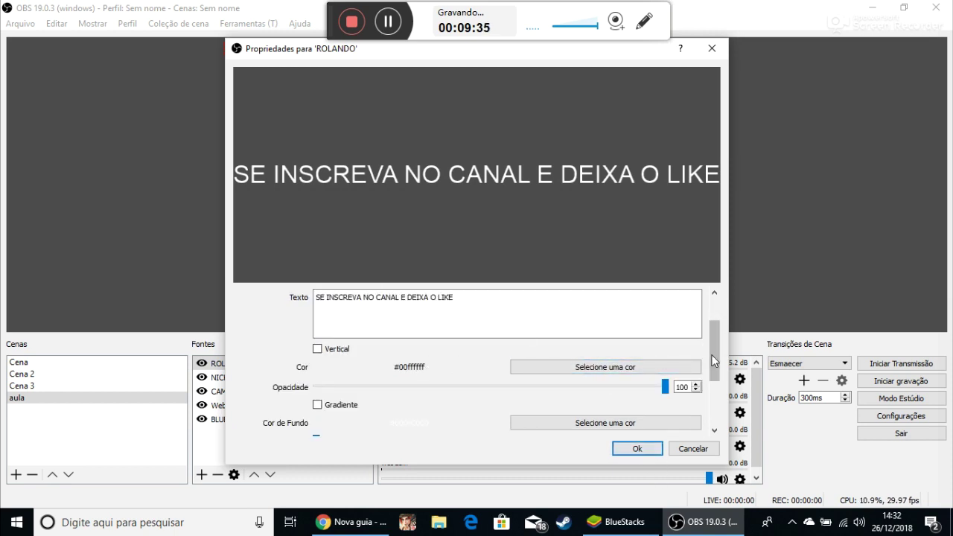
pyautogui.moveTo(712, 361); pyautogui.dragTo(716, 339)
pyautogui.click(610, 312)
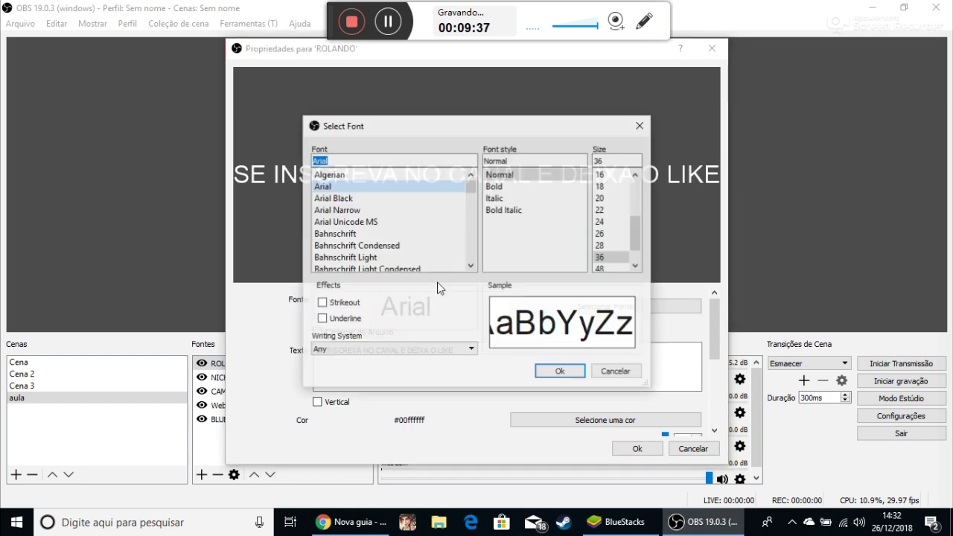
pyautogui.write('i')
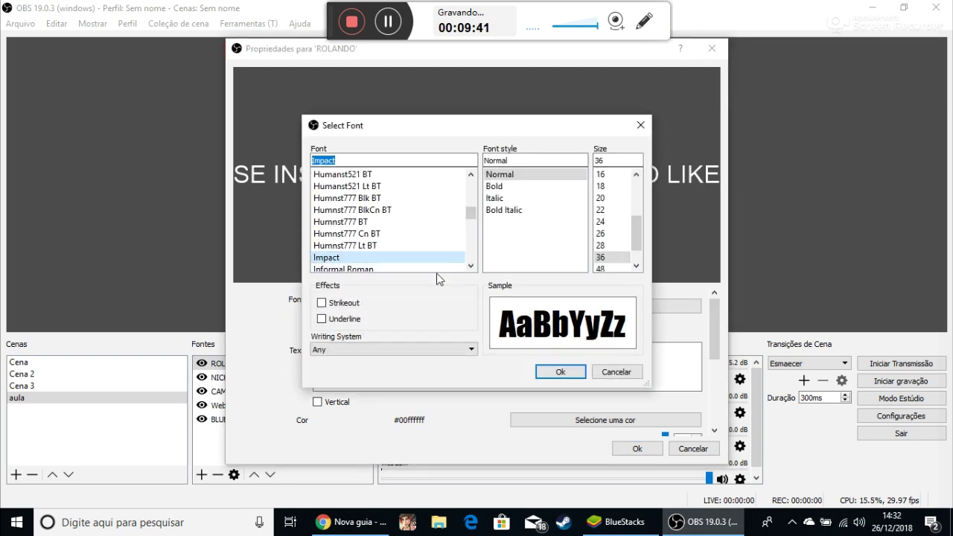
pyautogui.click(560, 372)
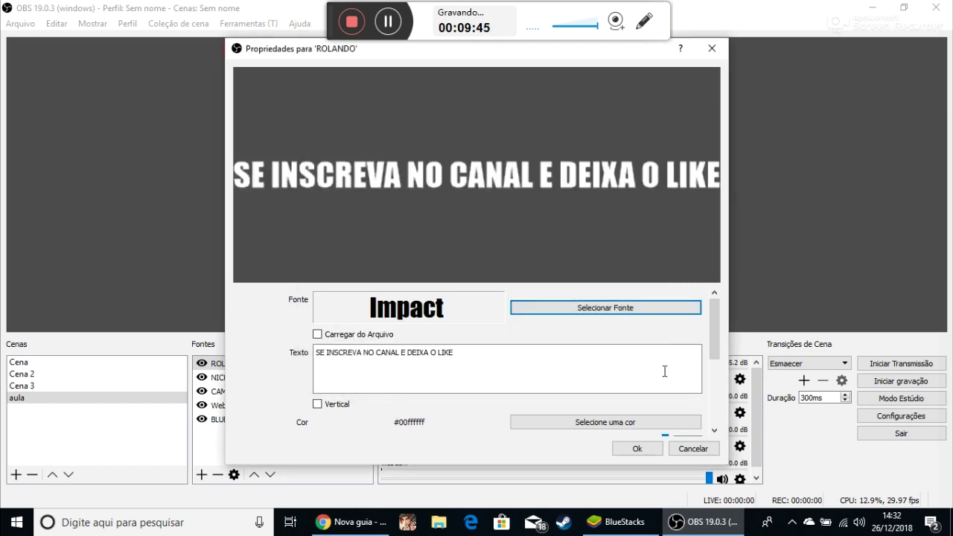
# Enlarge the ROLANDO text along the canvas's upper edge until it spans about the full canvas width
pyautogui.moveTo(708, 341); pyautogui.dragTo(720, 402)
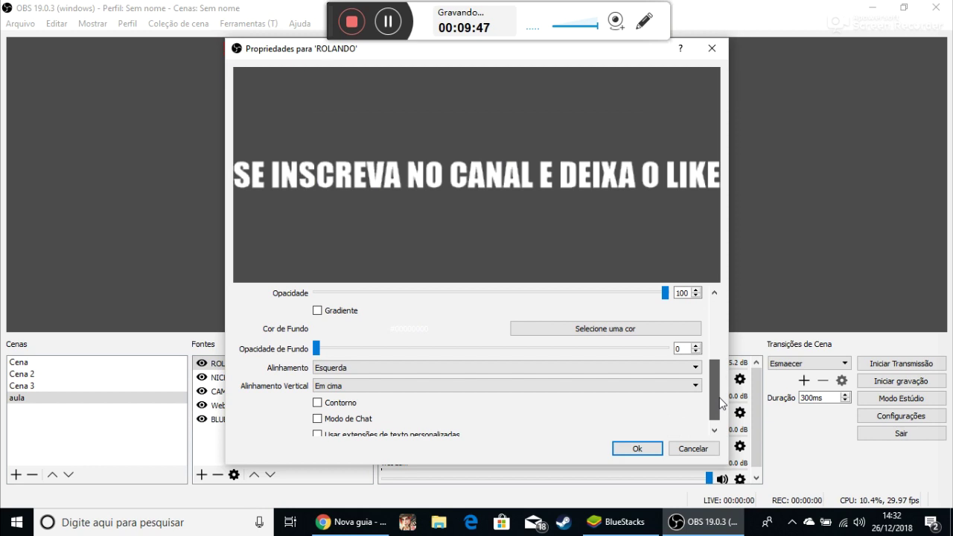
pyautogui.moveTo(444, 65); pyautogui.dragTo(469, 193)
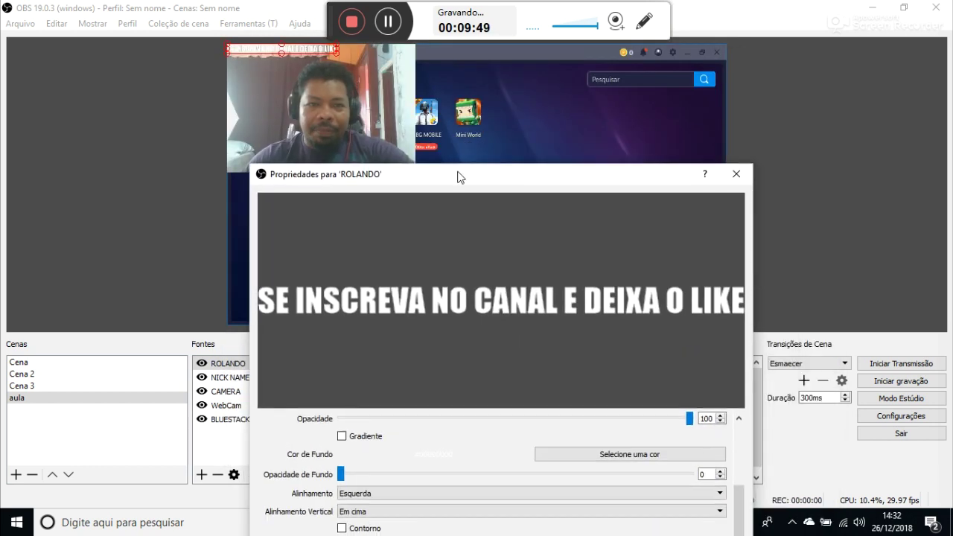
pyautogui.moveTo(338, 53); pyautogui.dragTo(724, 86)
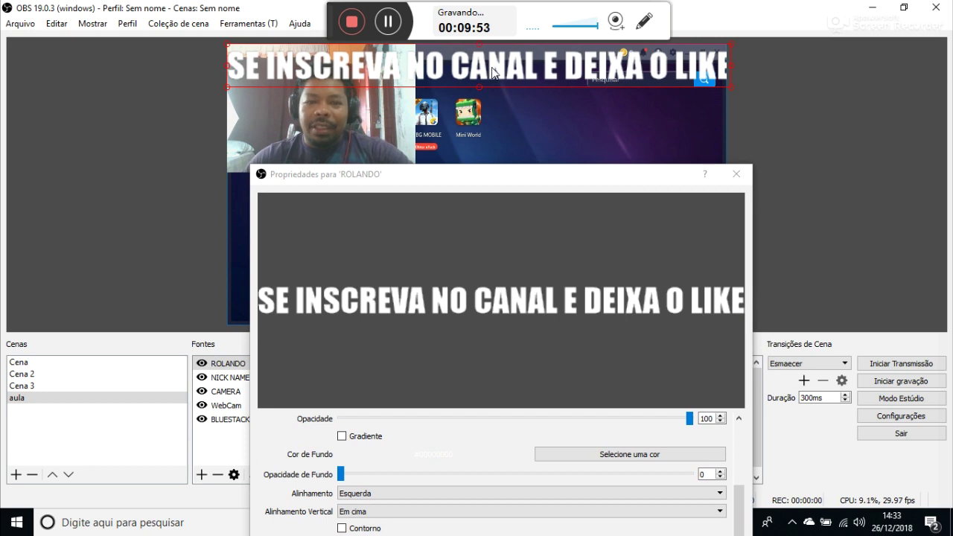
# Set the ROLANDO text's background colour to dark red (#aa0000)
pyautogui.moveTo(476, 173); pyautogui.dragTo(453, 83)
pyautogui.moveTo(717, 433)
pyautogui.mouseDown()
pyautogui.moveTo(717, 444)
pyautogui.moveTo(711, 419)
pyautogui.mouseUp()
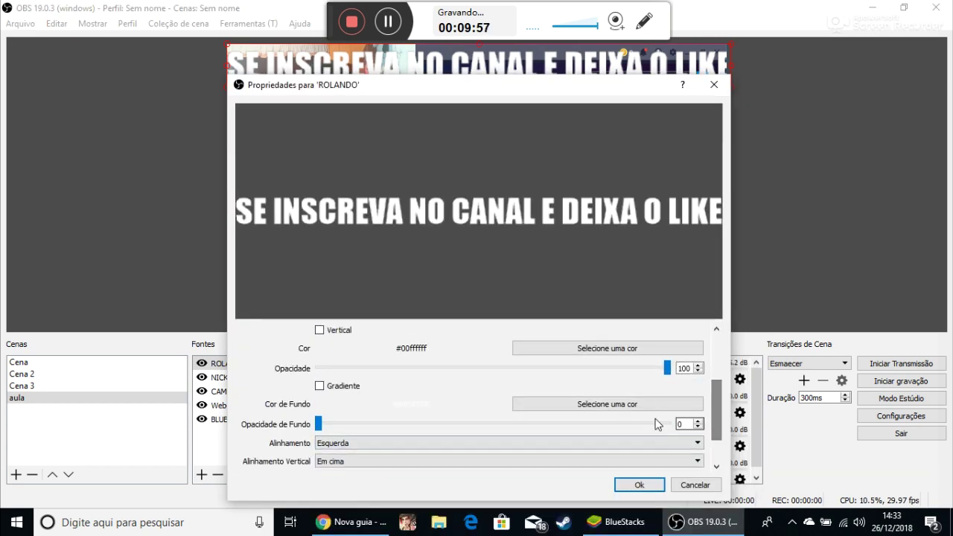
pyautogui.click(543, 408)
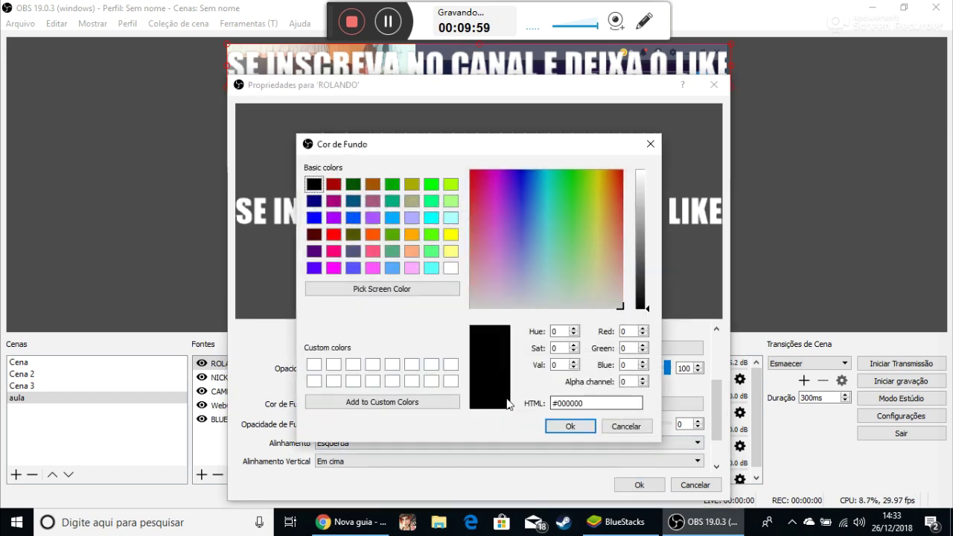
pyautogui.click(333, 235)
pyautogui.click(570, 427)
pyautogui.click(627, 409)
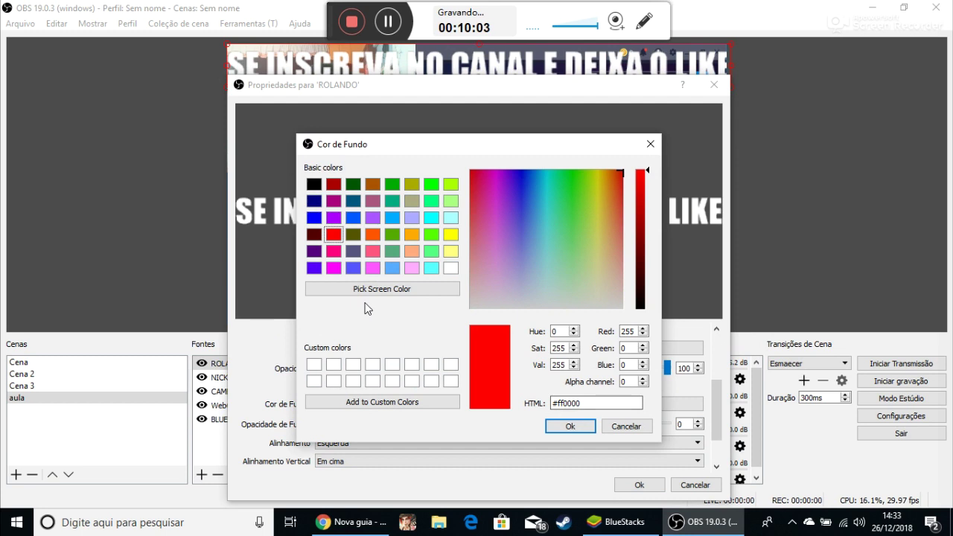
pyautogui.click(570, 426)
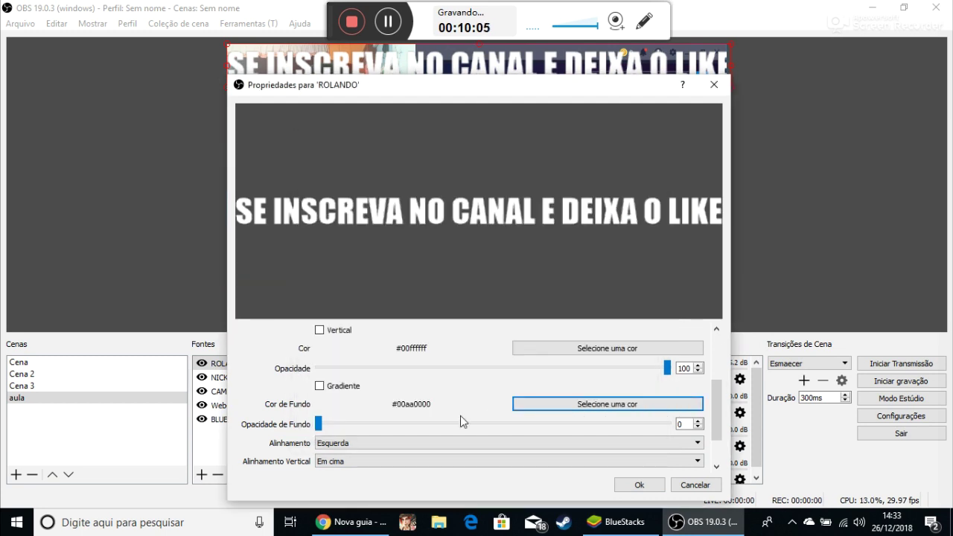
# Set the ROLANDO text's background opacity to 42 and accept the source properties
pyautogui.moveTo(319, 427); pyautogui.dragTo(325, 431)
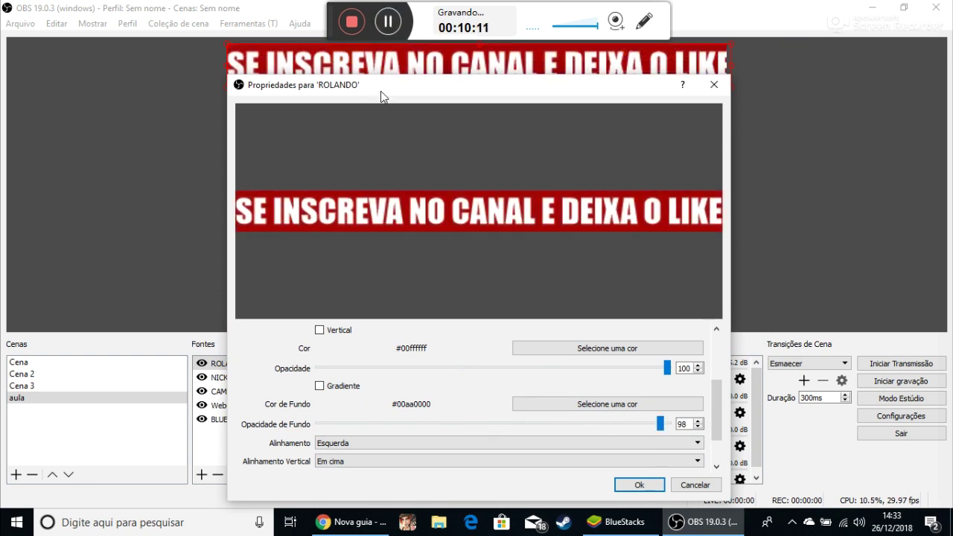
pyautogui.moveTo(579, 430); pyautogui.dragTo(464, 426)
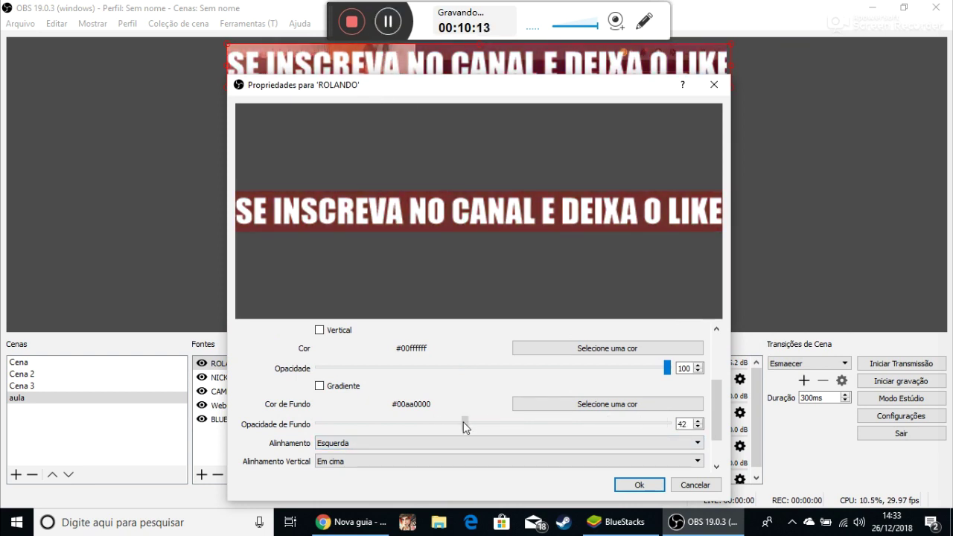
pyautogui.click(639, 484)
# Move the ROLANDO banner to the canvas's lower-left corner and shrink it to about three quarters of the canvas width
pyautogui.moveTo(491, 67); pyautogui.dragTo(495, 309)
pyautogui.moveTo(228, 285); pyautogui.dragTo(323, 310)
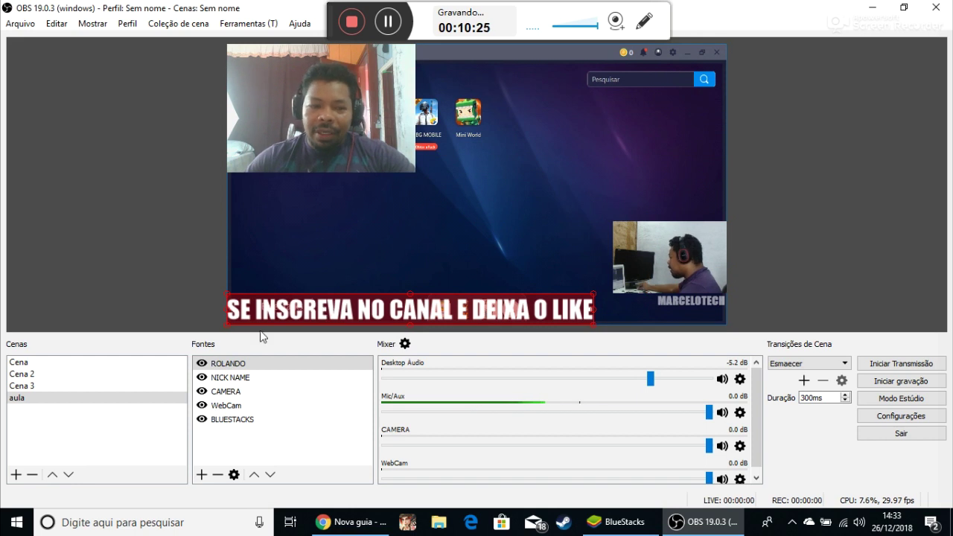
# Add a Rolagem effect filter with its default name to the ROLANDO source
pyautogui.rightClick(227, 365)
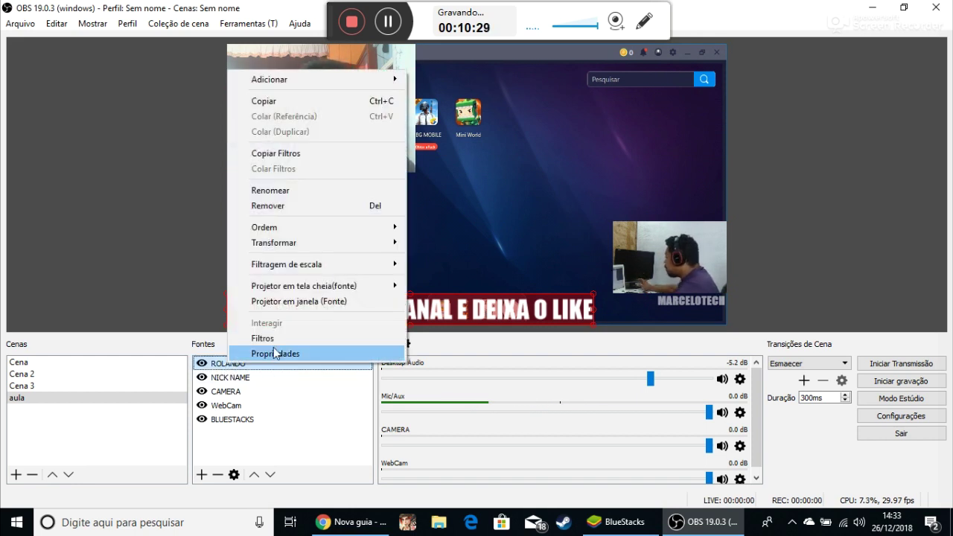
pyautogui.click(269, 339)
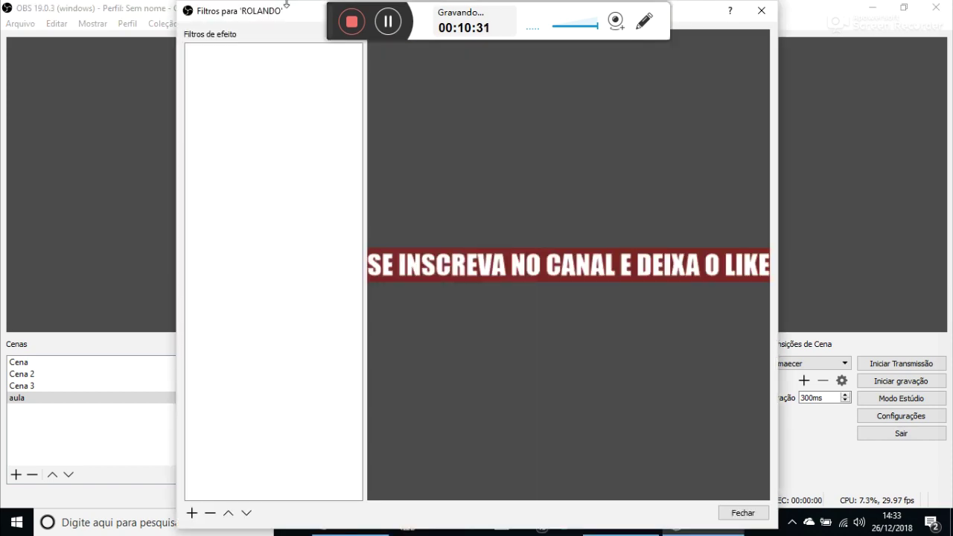
pyautogui.moveTo(286, 15); pyautogui.dragTo(271, 95)
pyautogui.click(185, 442)
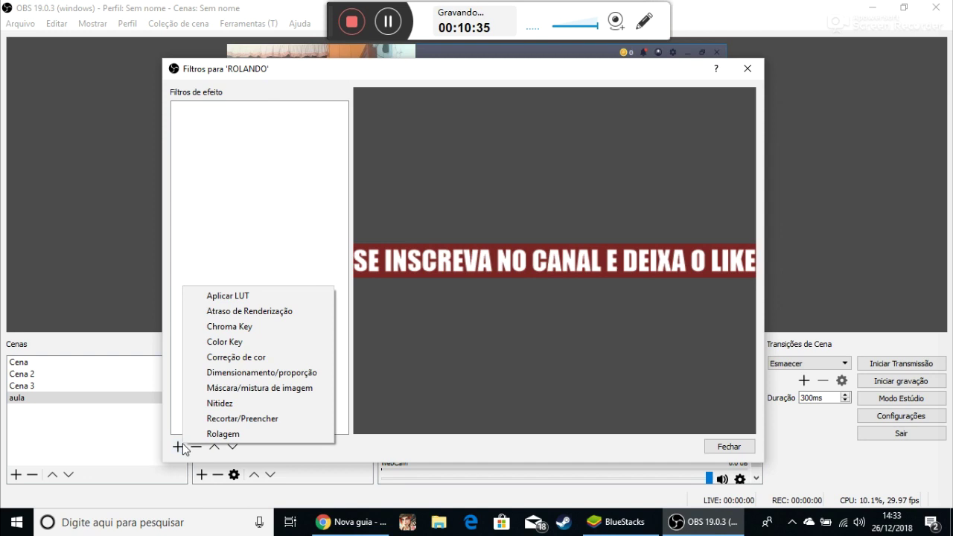
pyautogui.click(233, 433)
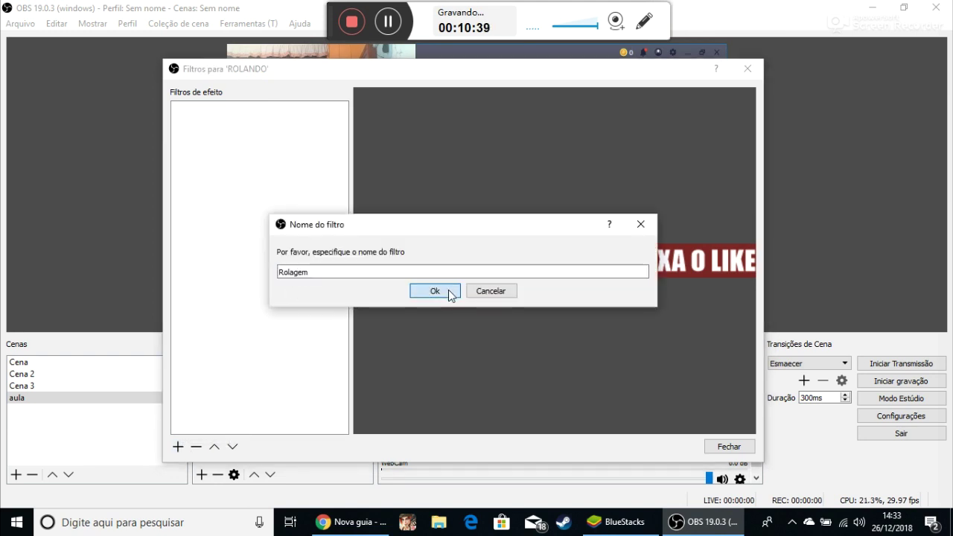
pyautogui.click(449, 290)
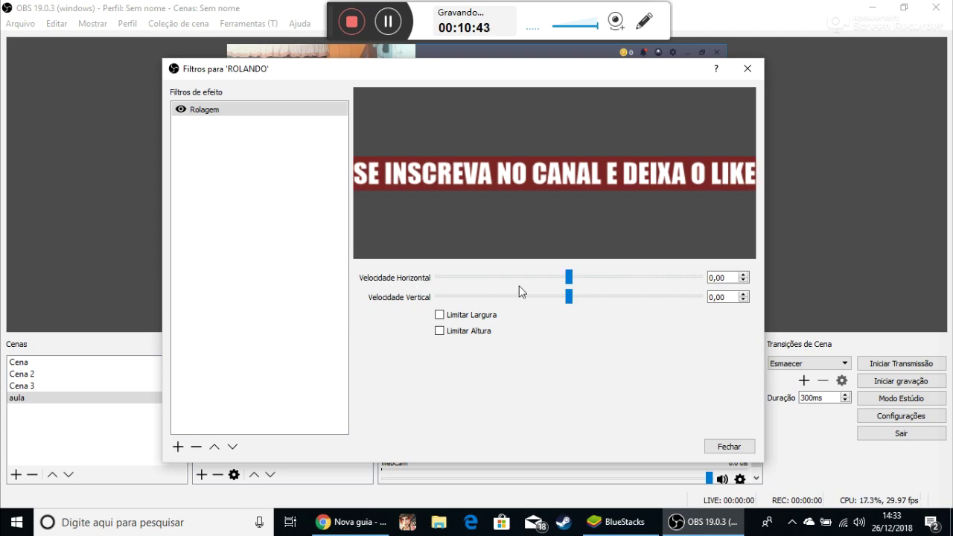
# Set the Rolagem filter's horizontal speed to 20
pyautogui.moveTo(398, 80); pyautogui.dragTo(460, 198)
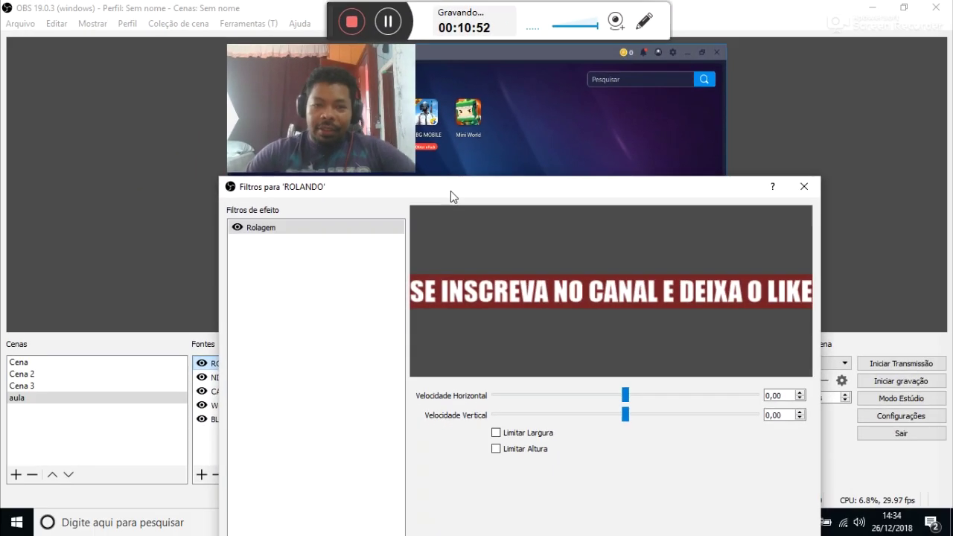
pyautogui.moveTo(451, 191); pyautogui.dragTo(420, 38)
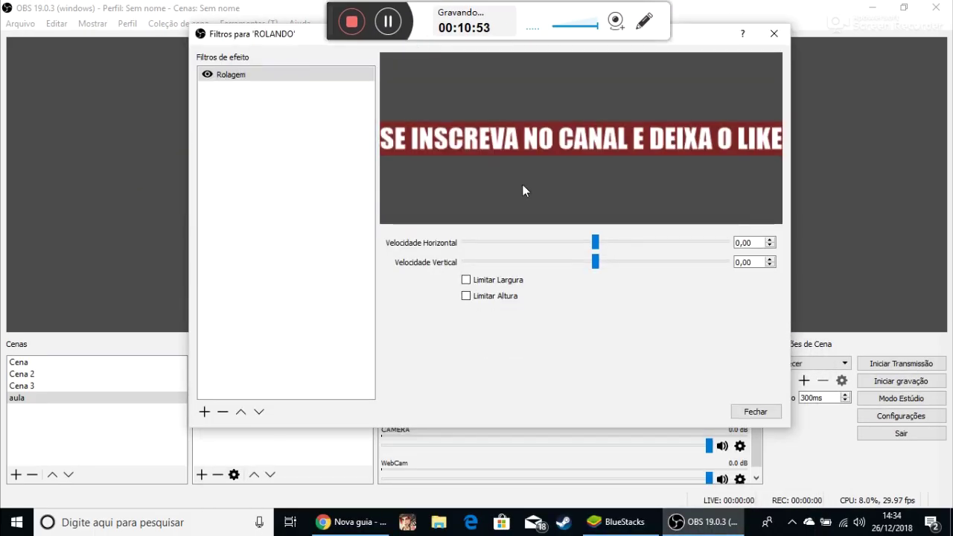
pyautogui.write('20')
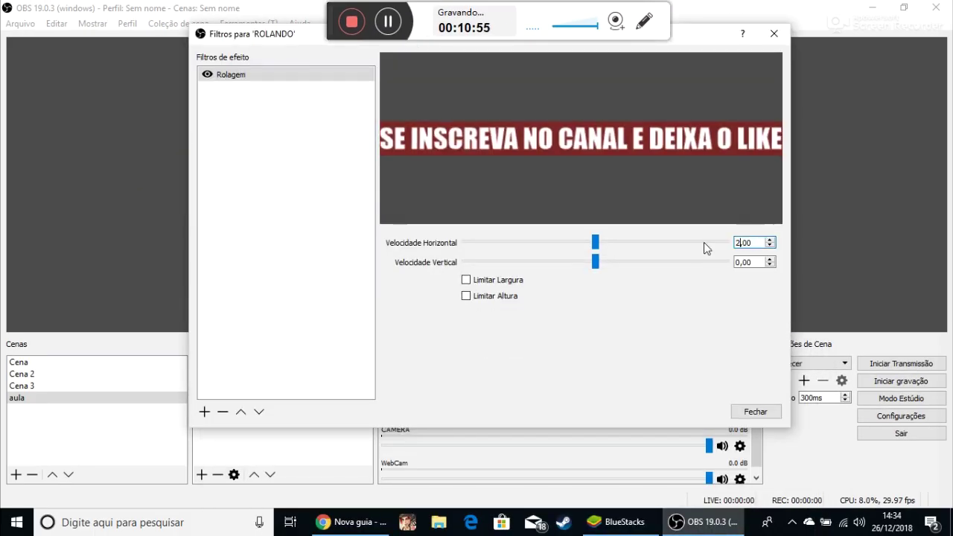
pyautogui.press('Return')
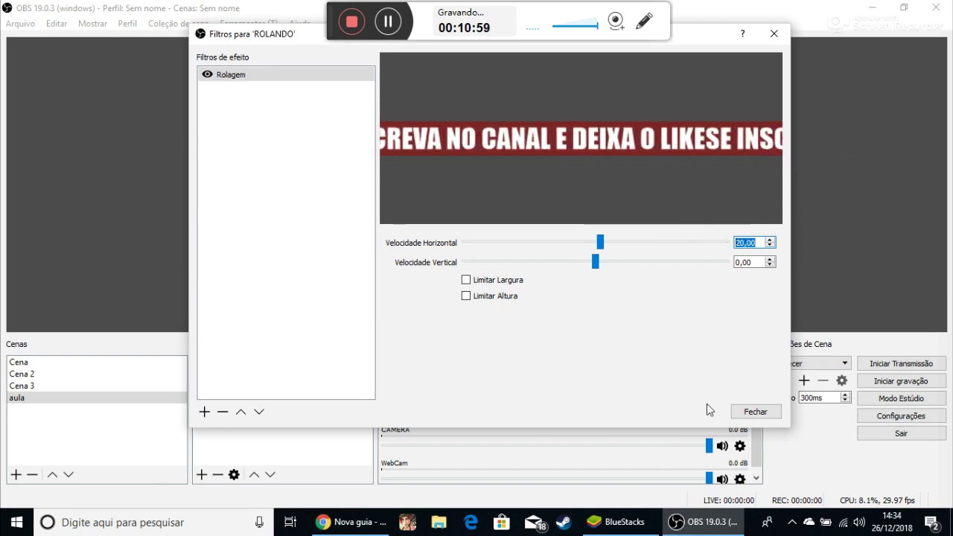
# Add trailing spaces after SE INSCREVA NO CANAL E DEIXA O LIKE in the ROLANDO text to separate the scrolling repeats
pyautogui.click(750, 414)
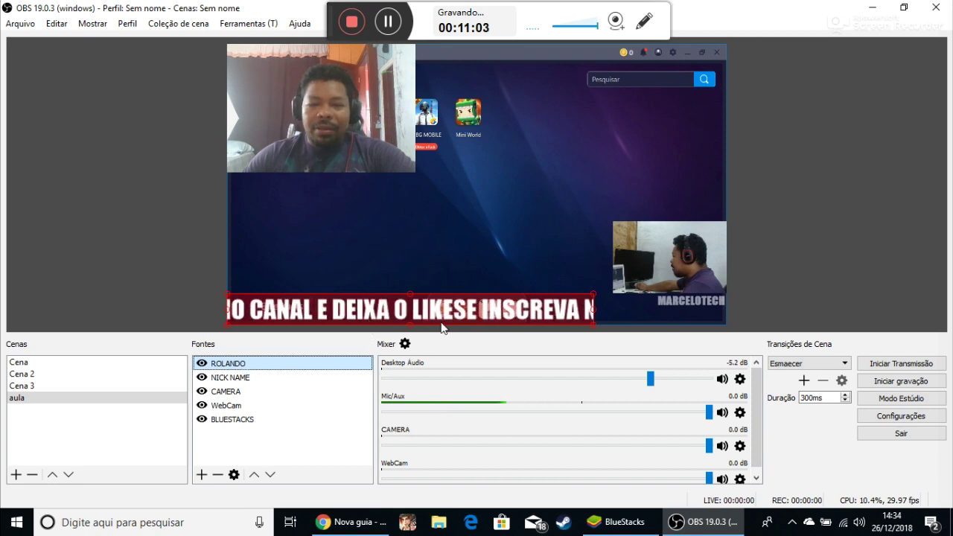
pyautogui.doubleClick(301, 363)
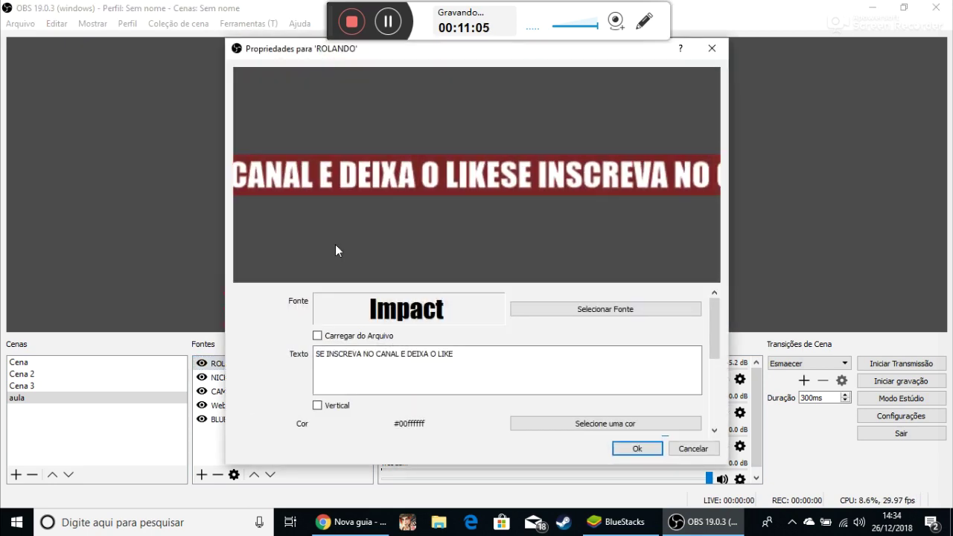
pyautogui.click(464, 357)
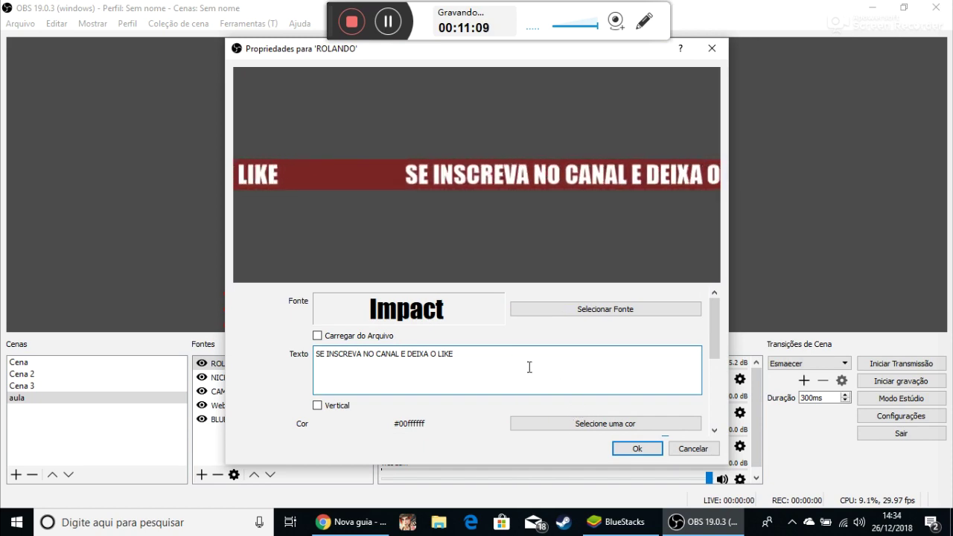
pyautogui.click(635, 448)
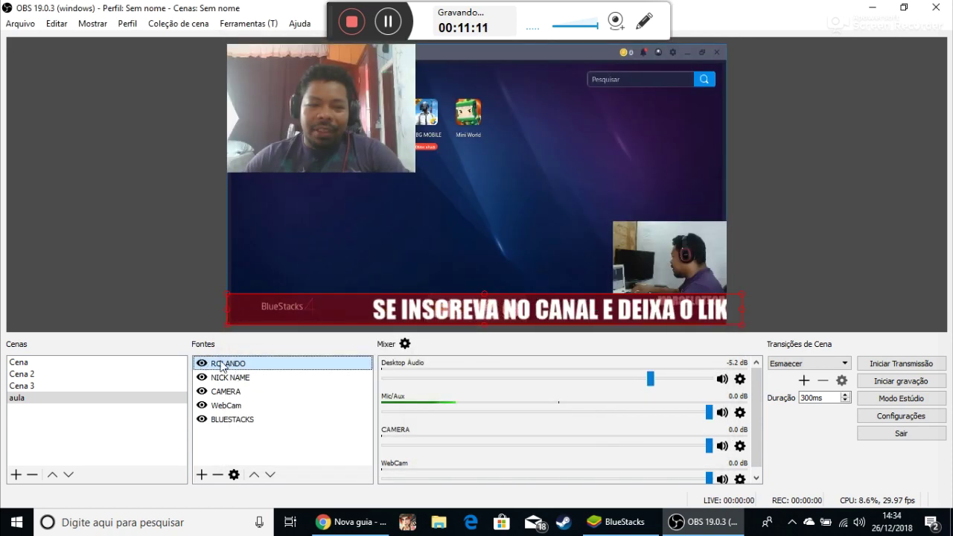
# Recheck the ROLANDO text properties and fit the banner to the full canvas width along its lower edge
pyautogui.doubleClick(436, 312)
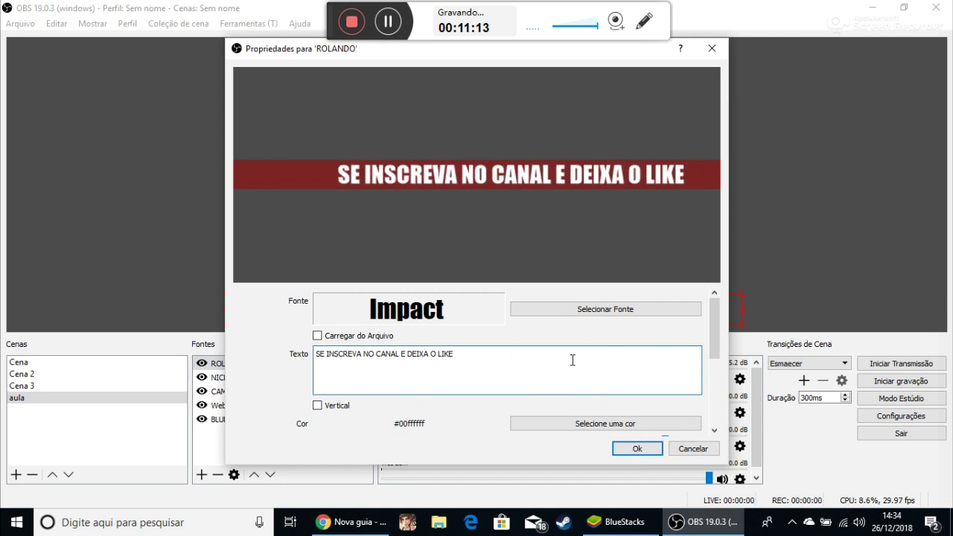
pyautogui.click(634, 447)
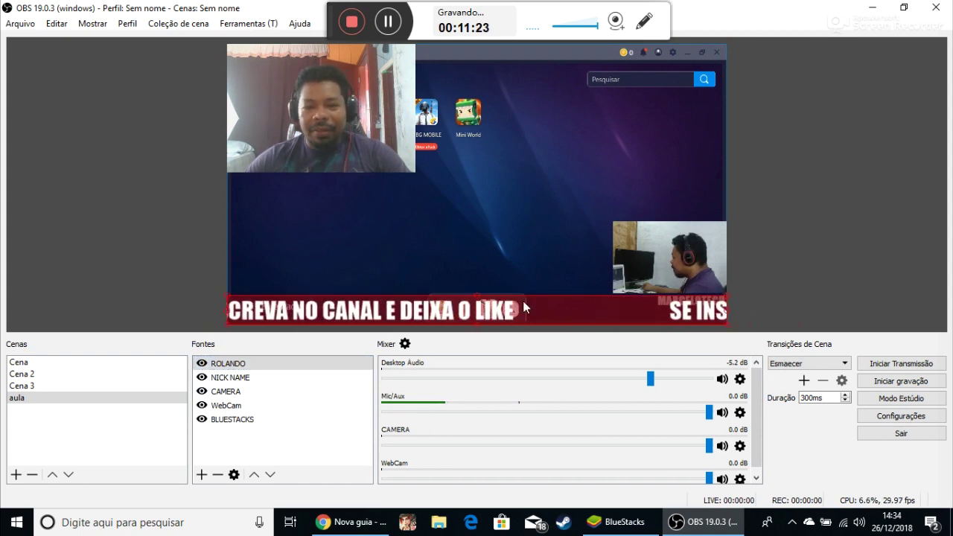
pyautogui.click(774, 268)
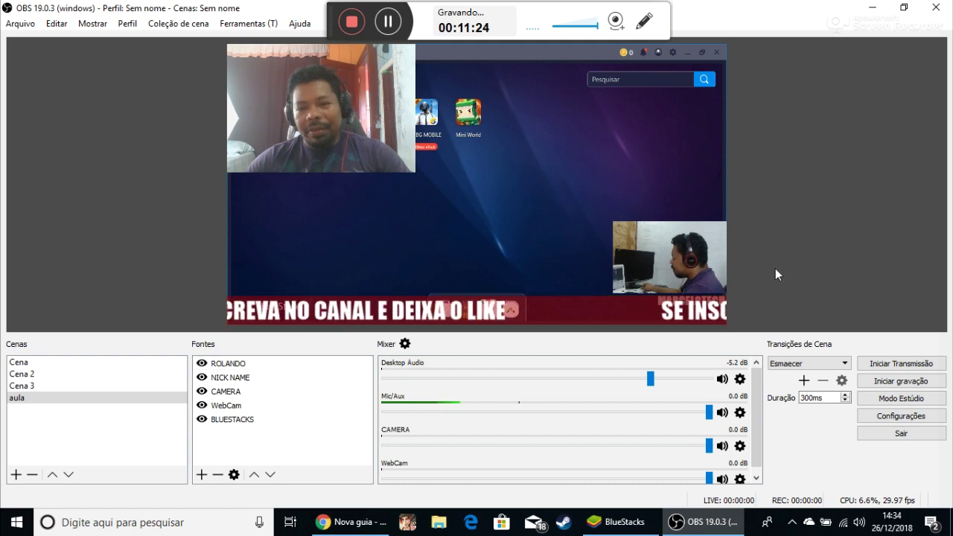
# Make the ROLANDO banner thinner, reopen its text properties to adjust the message, and stretch it across the canvas's lower edge
pyautogui.click(496, 305)
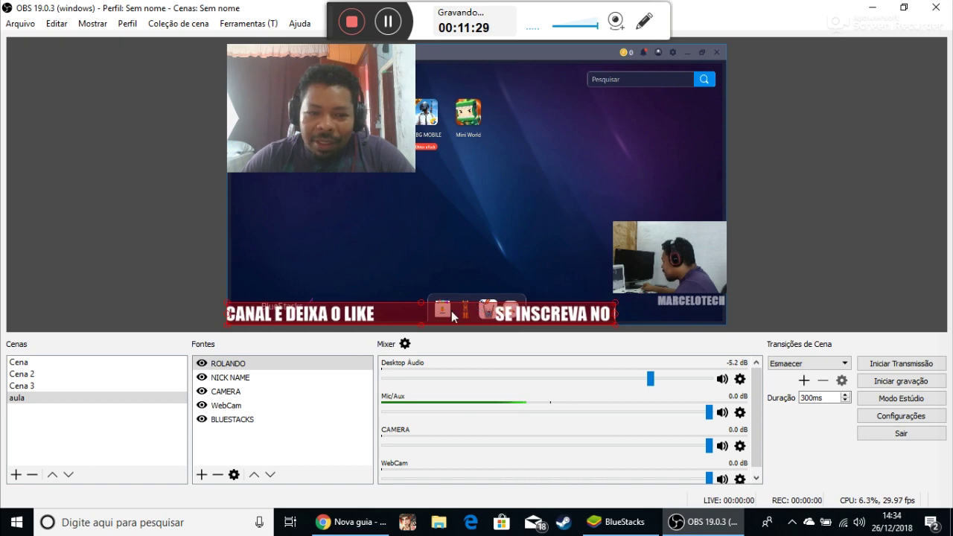
pyautogui.doubleClick(229, 364)
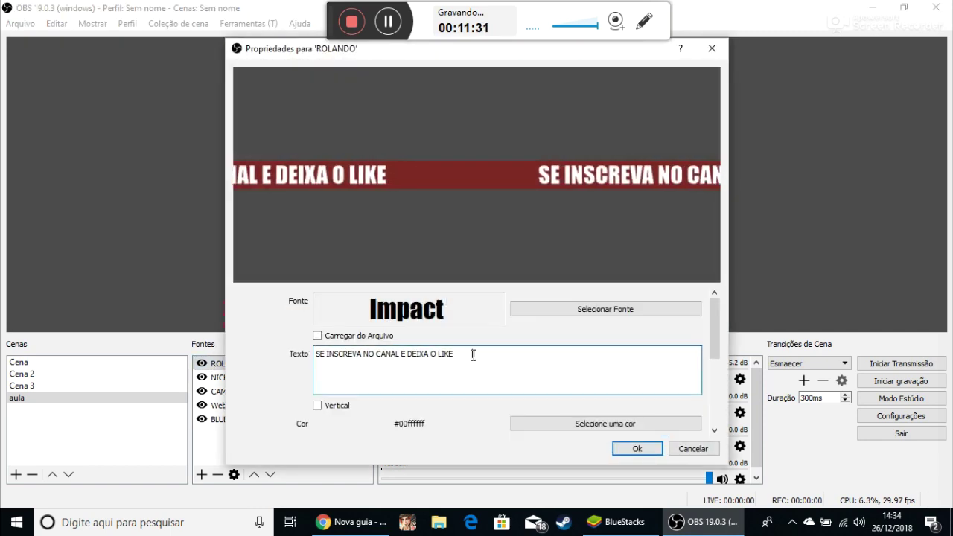
pyautogui.click(648, 448)
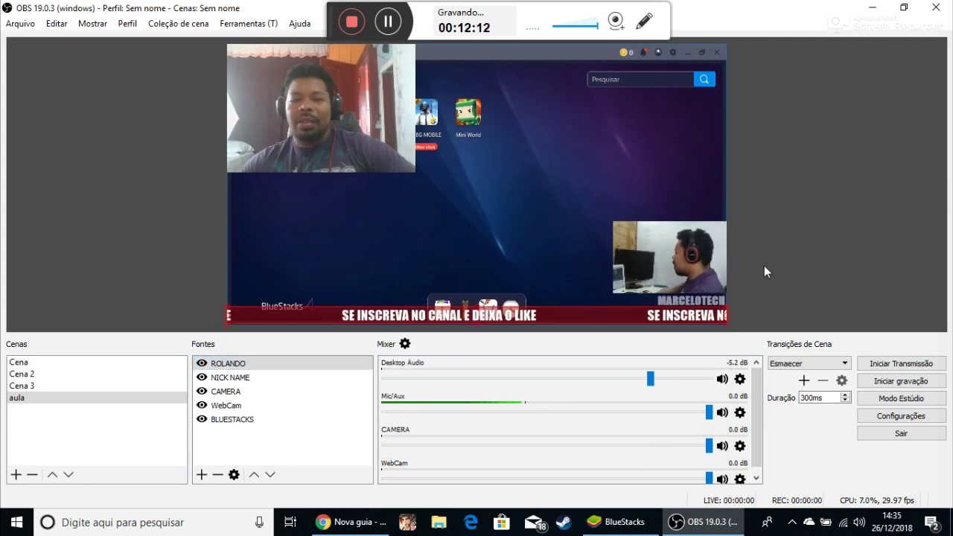
pyautogui.click(764, 265)
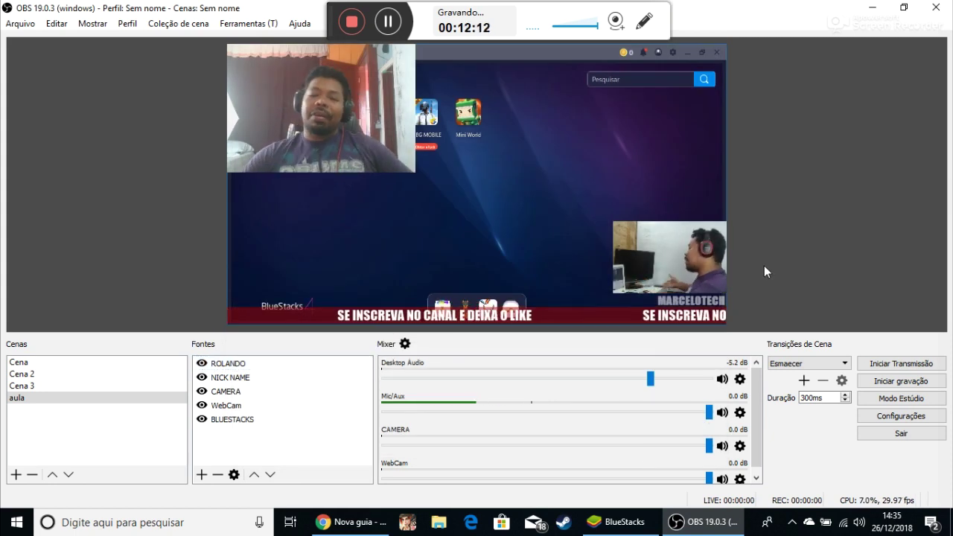
# Raise the CAMERA overlay and the nickname clear of the scrolling banner, and hide the WebCam source
pyautogui.click(681, 252)
pyautogui.moveTo(680, 249); pyautogui.dragTo(679, 246)
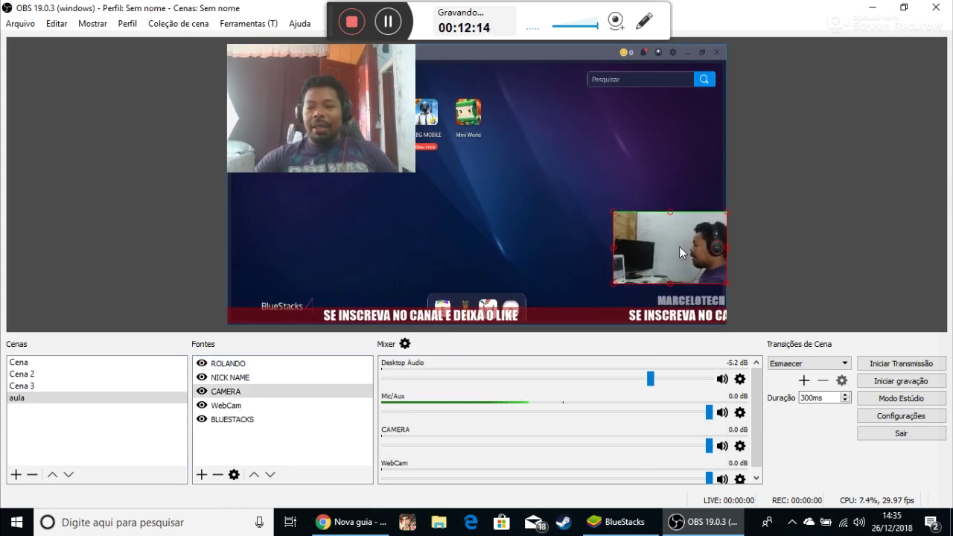
pyautogui.click(687, 287)
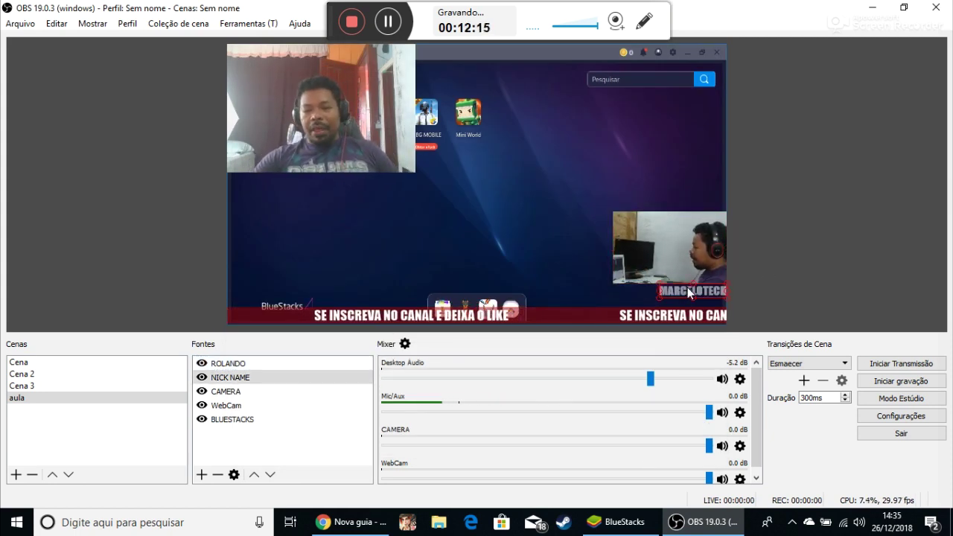
pyautogui.click(774, 240)
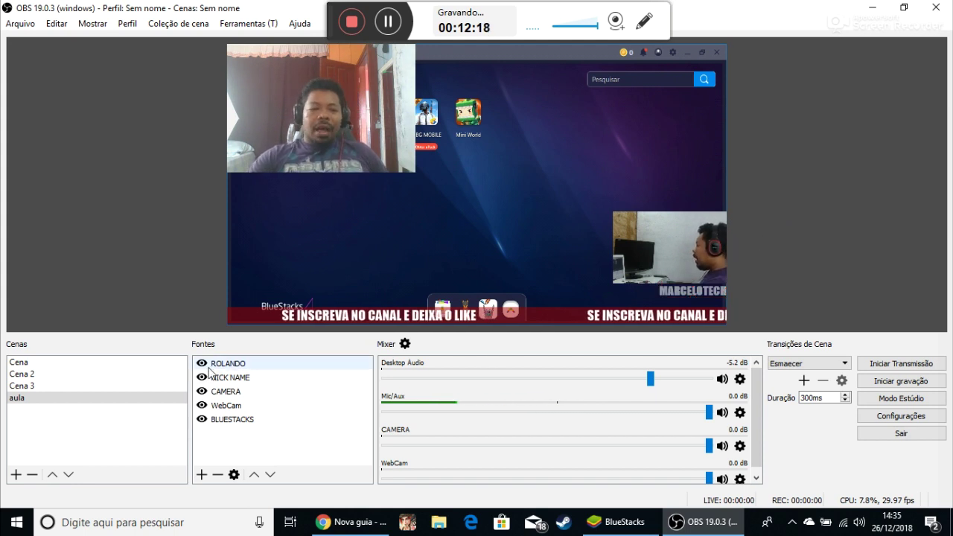
pyautogui.click(201, 404)
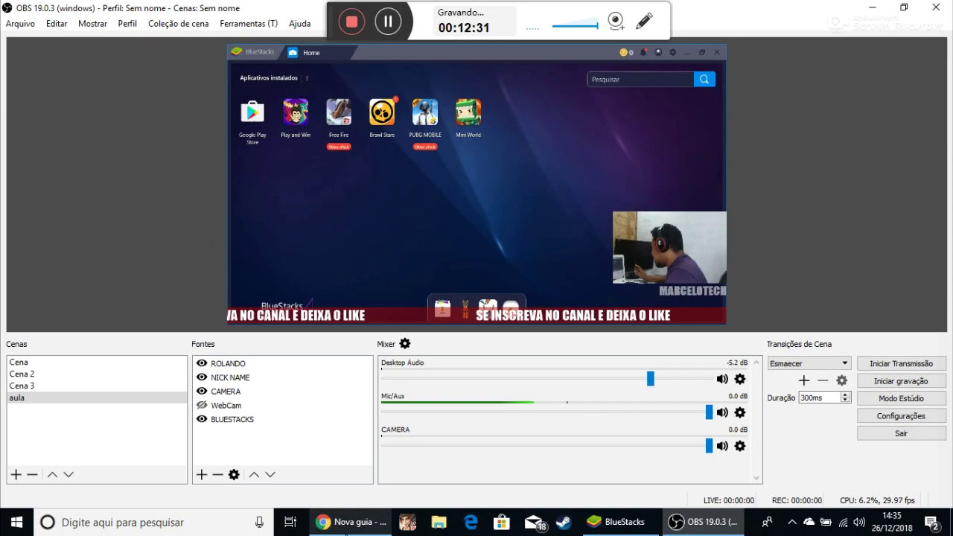
# Switch to Chrome and search Google Images for BORDA PARA FACECAM
pyautogui.click(344, 522)
pyautogui.write('BORDA PARA F')
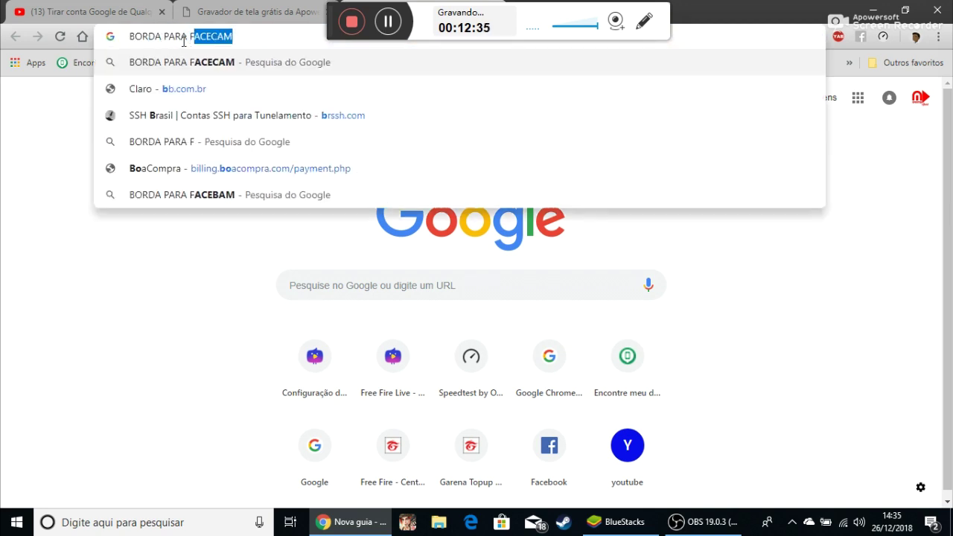
pyautogui.press('Return')
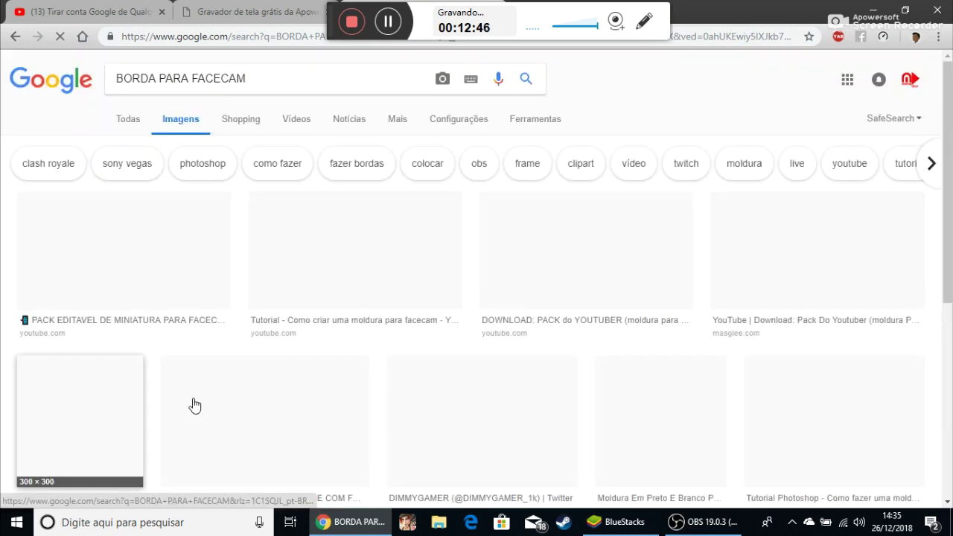
# Find the blue Free Border frame in the image results and preview the related purple border with a transparent centre
pyautogui.scroll(-8, 194, 404)
pyautogui.scroll(2, 517, 345)
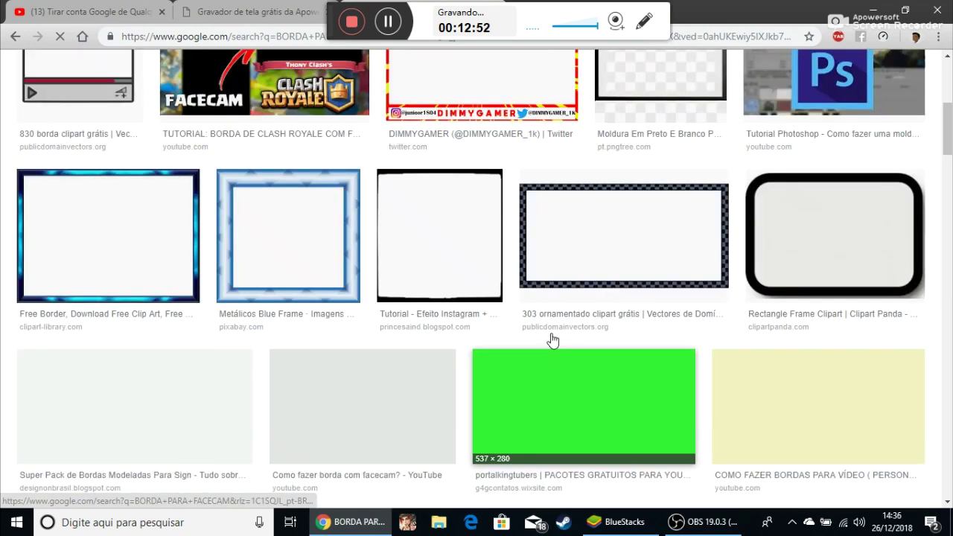
pyautogui.scroll(-3, 147, 340)
pyautogui.click(98, 374)
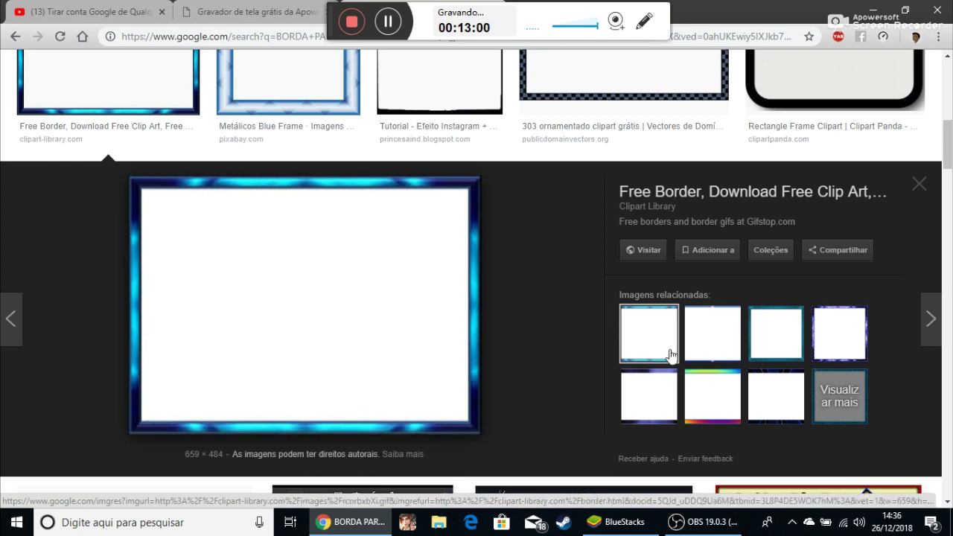
pyautogui.click(659, 401)
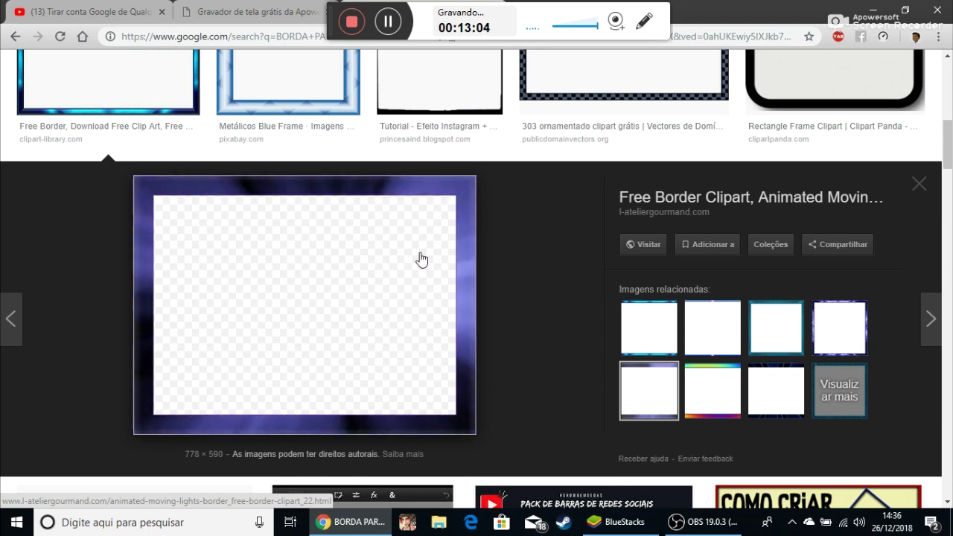
# Open the source page of the purple border image and return to OBS
pyautogui.rightClick(294, 313)
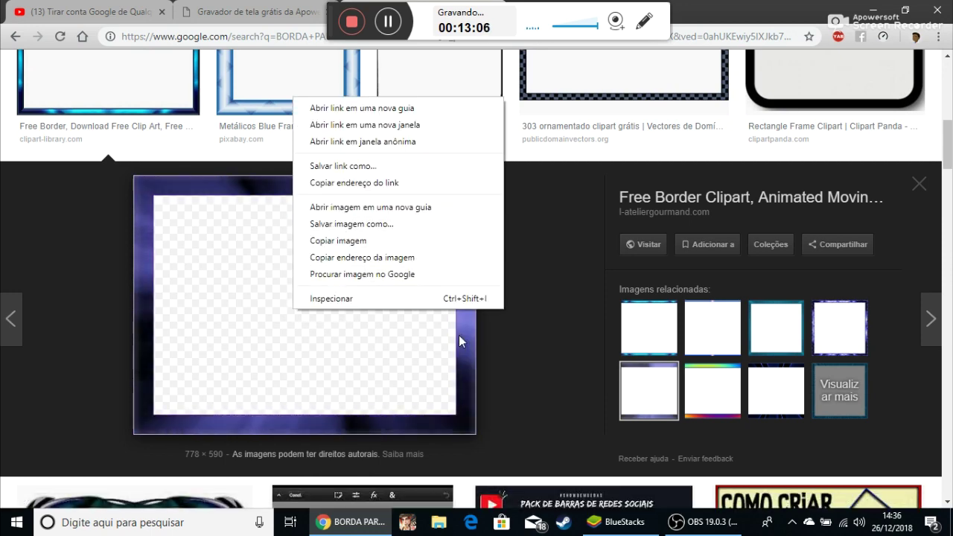
pyautogui.click(349, 387)
pyautogui.click(872, 11)
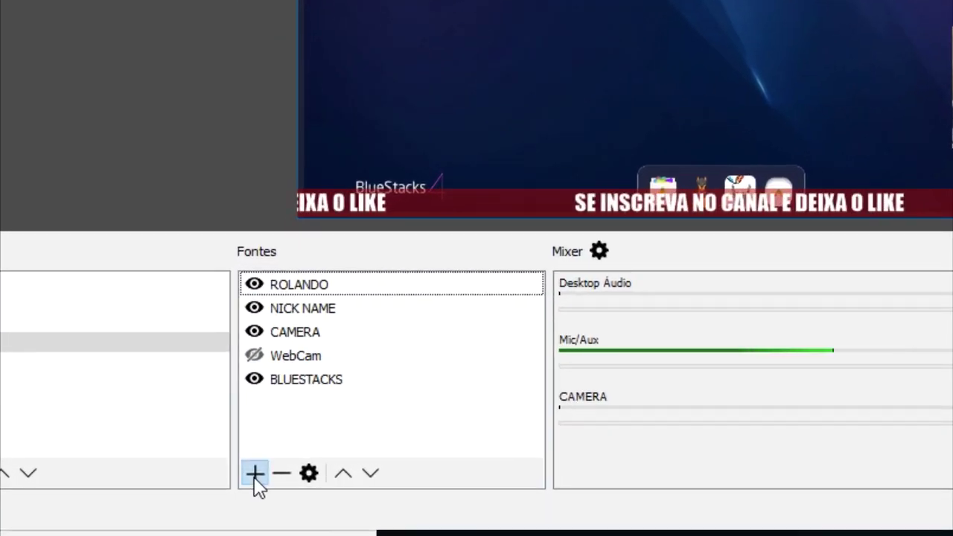
# Add a new Imagem source named BORDA DA CAMERA that uses bluelights.gif from the desktop
pyautogui.click(242, 473)
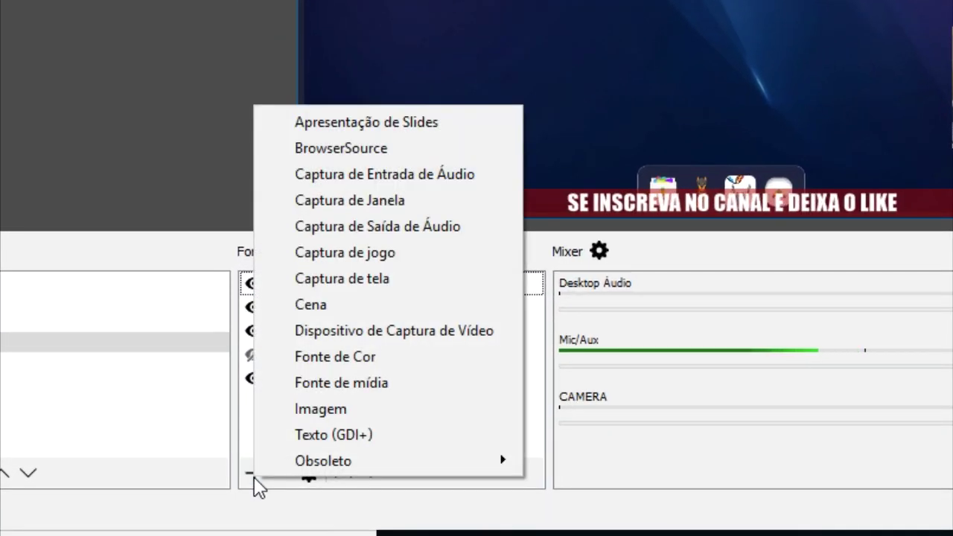
pyautogui.click(327, 408)
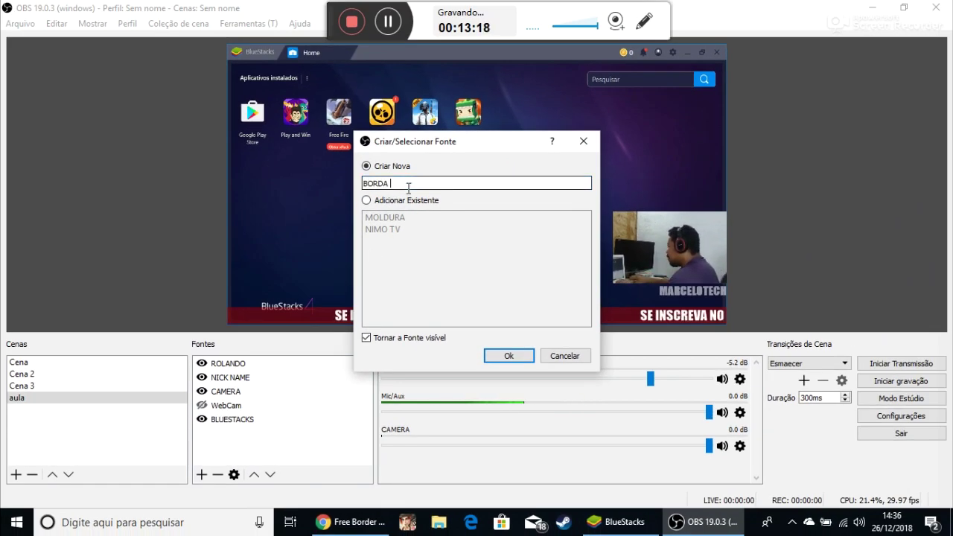
pyautogui.write('A CAMER')
pyautogui.press('Return')
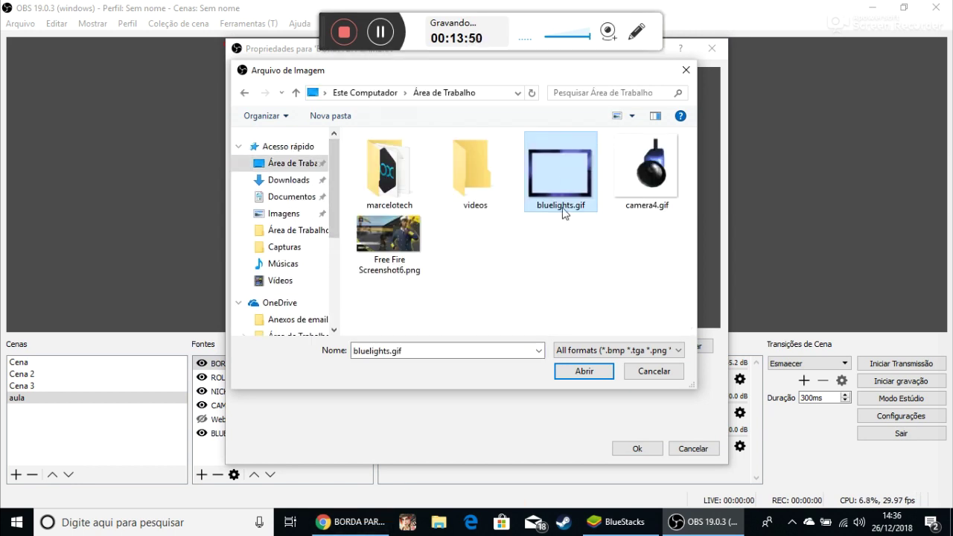
pyautogui.doubleClick(558, 188)
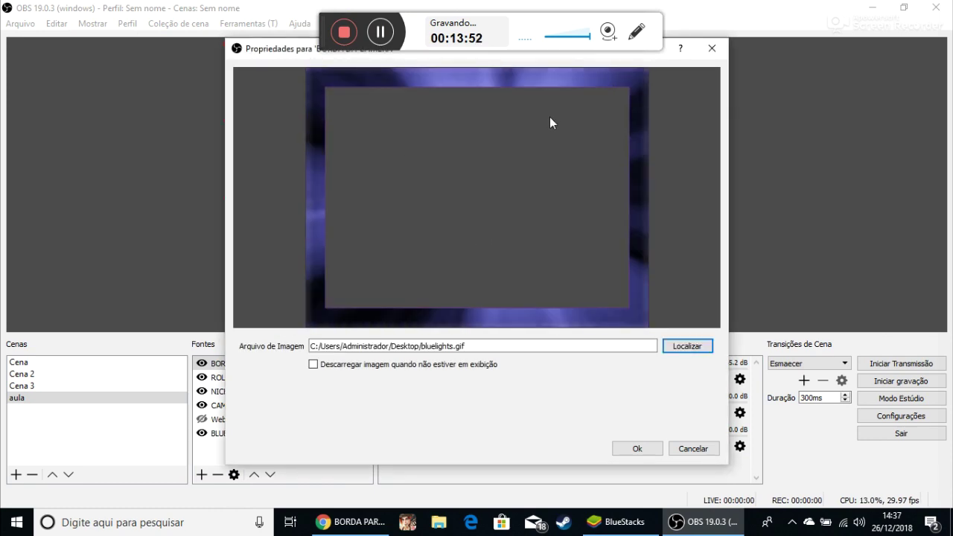
pyautogui.click(633, 445)
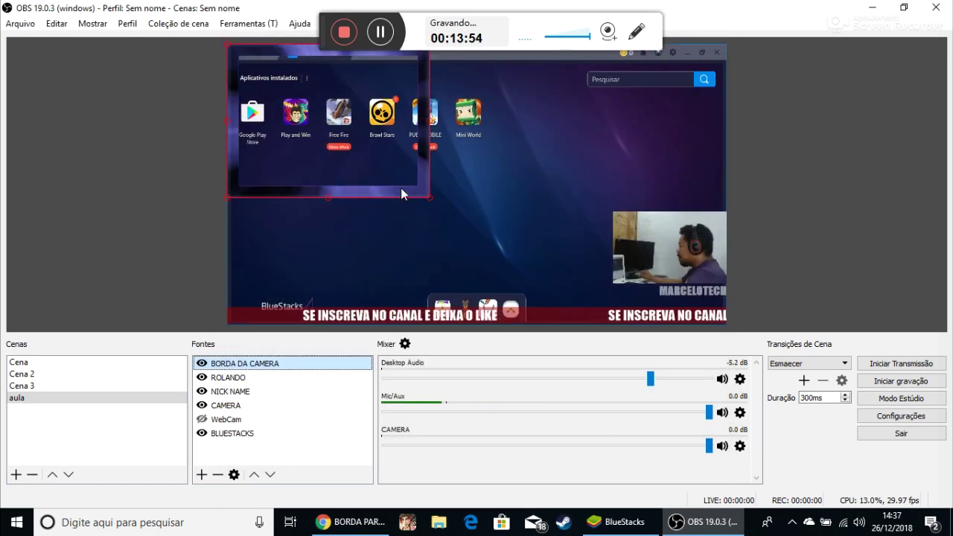
# Move the BORDA DA CAMERA frame toward the canvas's centre and shrink it to about 731 by 554 pixels
pyautogui.moveTo(401, 192); pyautogui.dragTo(468, 240)
pyautogui.moveTo(496, 91)
pyautogui.mouseDown()
pyautogui.moveTo(460, 126)
pyautogui.moveTo(511, 99)
pyautogui.moveTo(498, 94)
pyautogui.mouseUp()
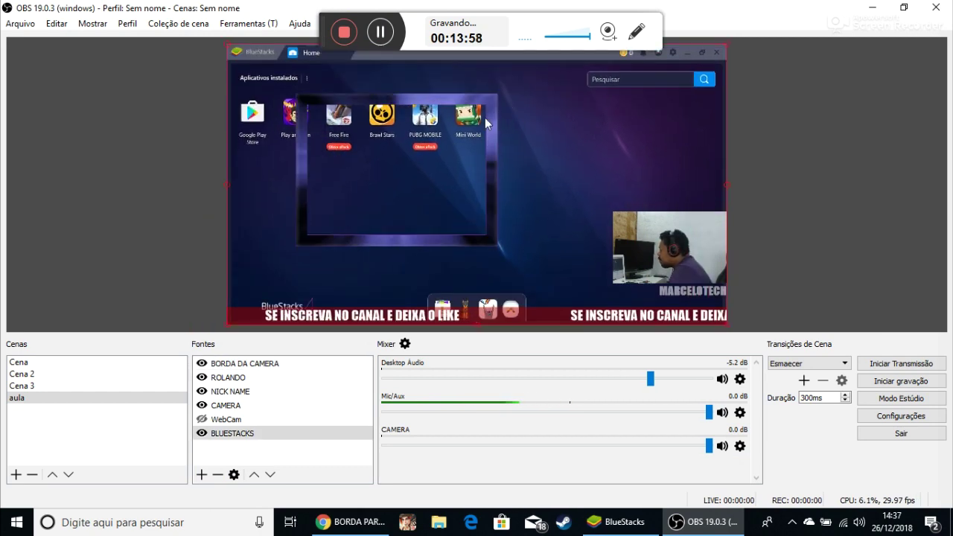
pyautogui.click(487, 122)
pyautogui.moveTo(498, 93); pyautogui.dragTo(486, 175)
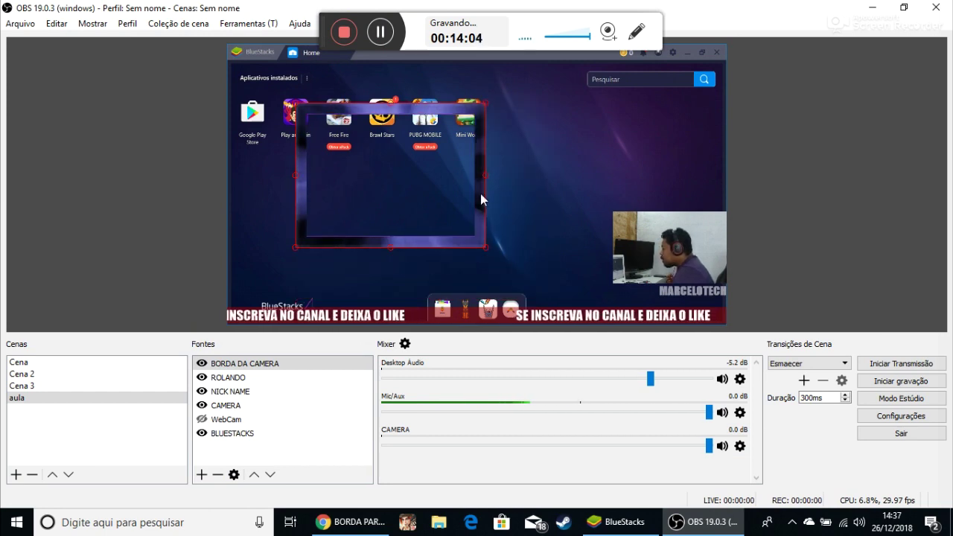
# Set the BORDA DA CAMERA source's bounding box type to Esticar até às bordas in its transform settings
pyautogui.rightClick(480, 193)
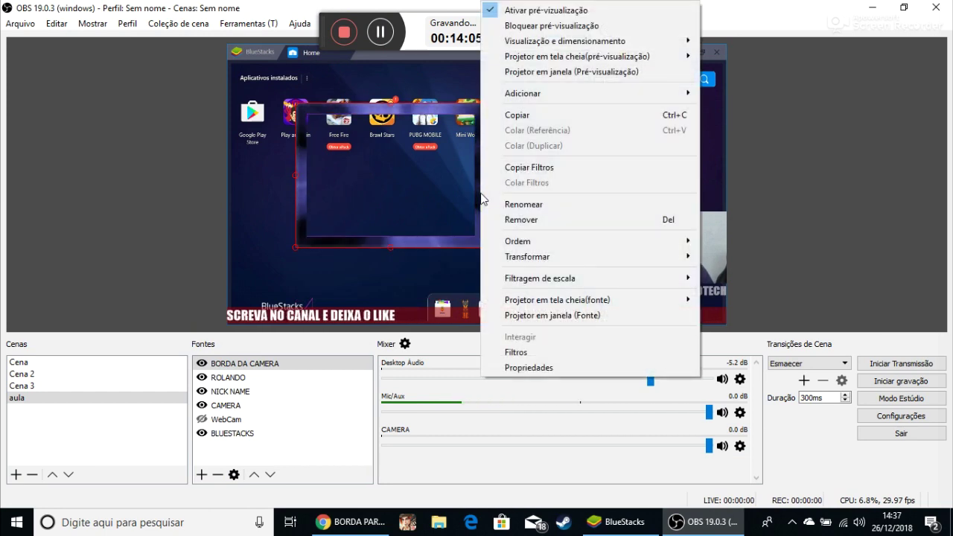
pyautogui.click(221, 377)
pyautogui.rightClick(232, 364)
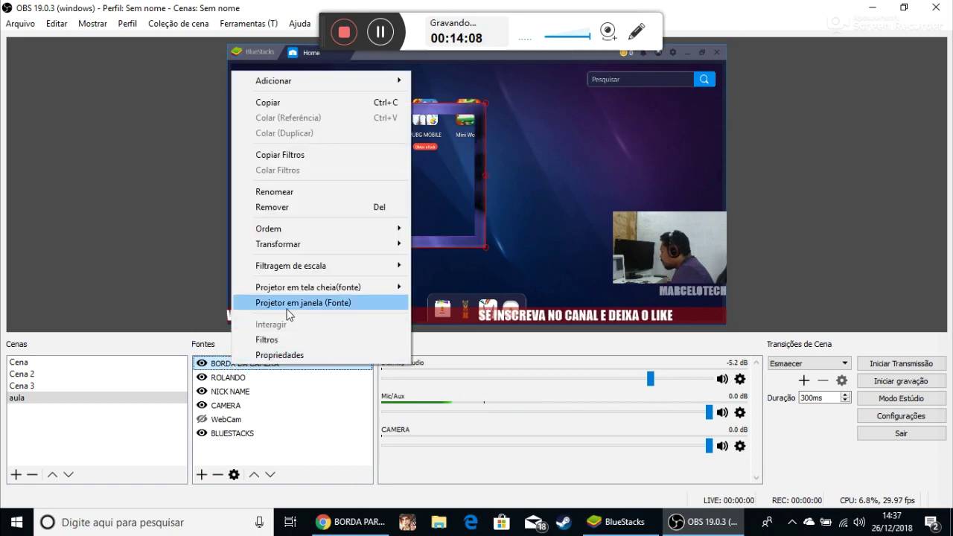
pyautogui.moveTo(281, 244)
pyautogui.click(452, 244)
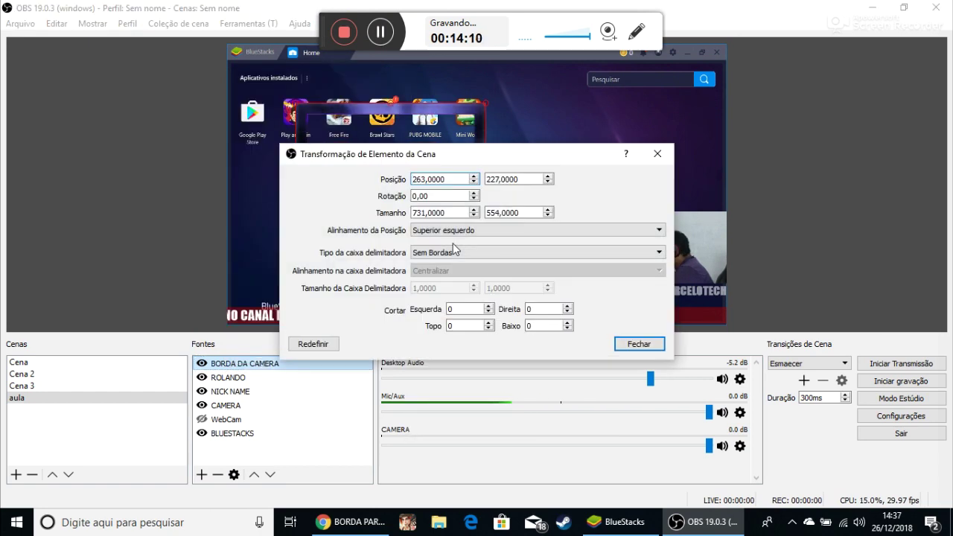
pyautogui.click(446, 253)
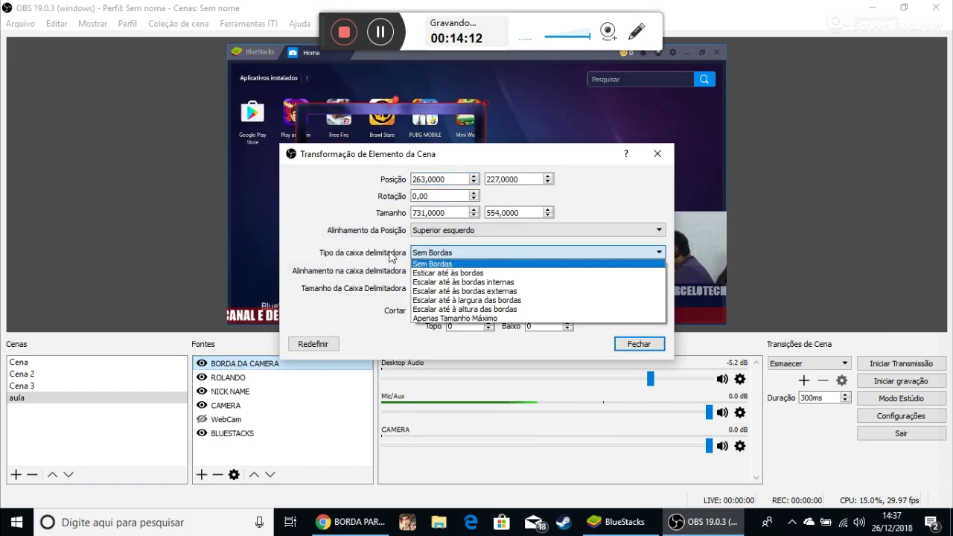
pyautogui.click(451, 273)
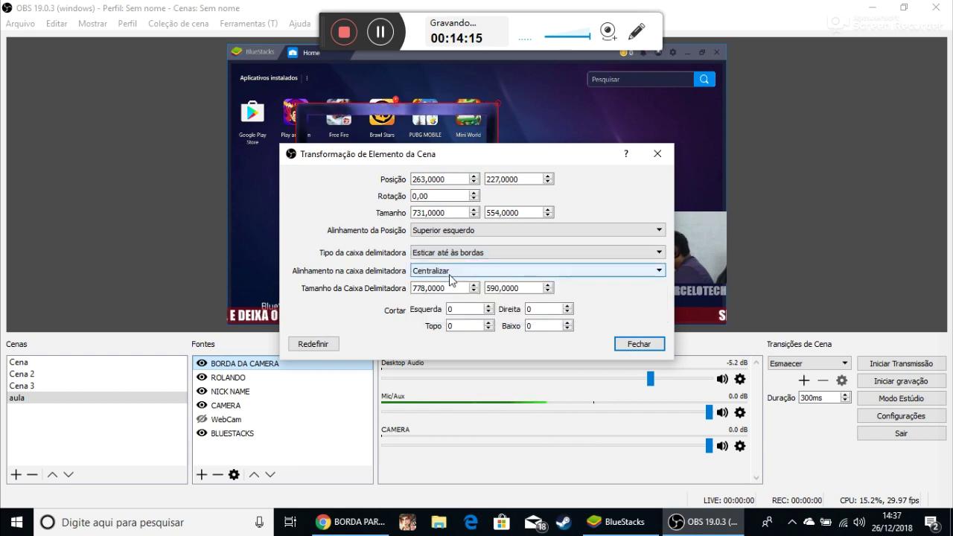
pyautogui.click(636, 344)
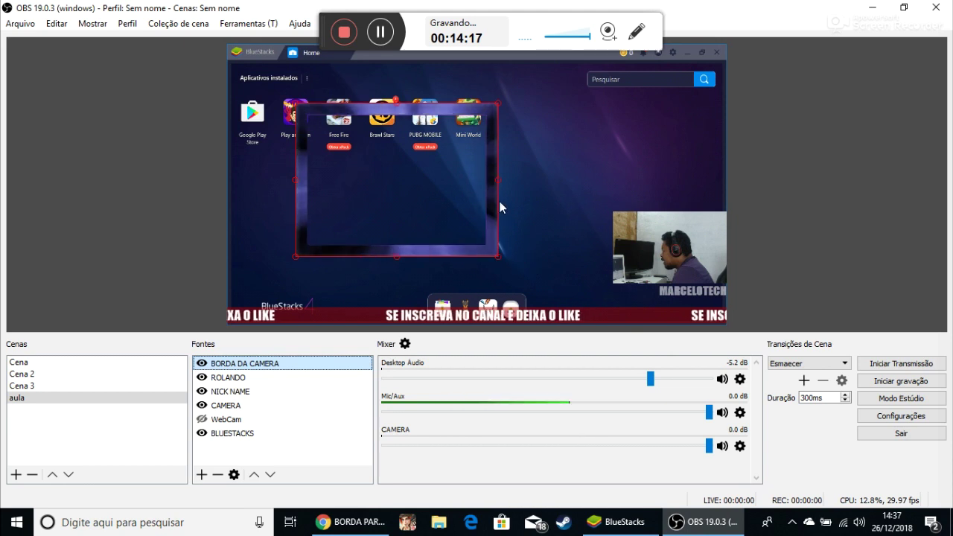
# Stretch, move and shrink the BORDA DA CAMERA frame so it surrounds the CAMERA picture in the canvas's lower-right corner
pyautogui.moveTo(522, 178); pyautogui.dragTo(550, 176)
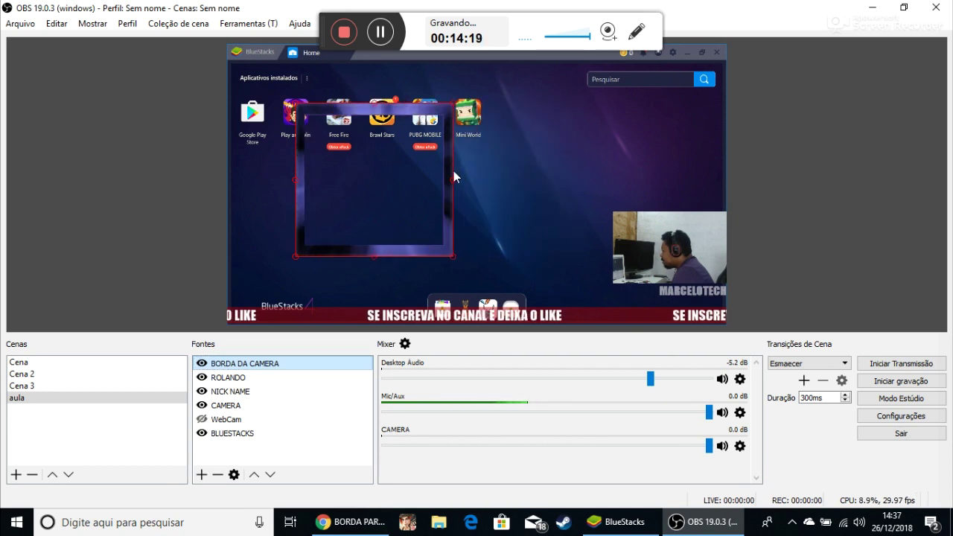
pyautogui.moveTo(487, 180); pyautogui.dragTo(533, 180)
pyautogui.moveTo(470, 115); pyautogui.dragTo(661, 141)
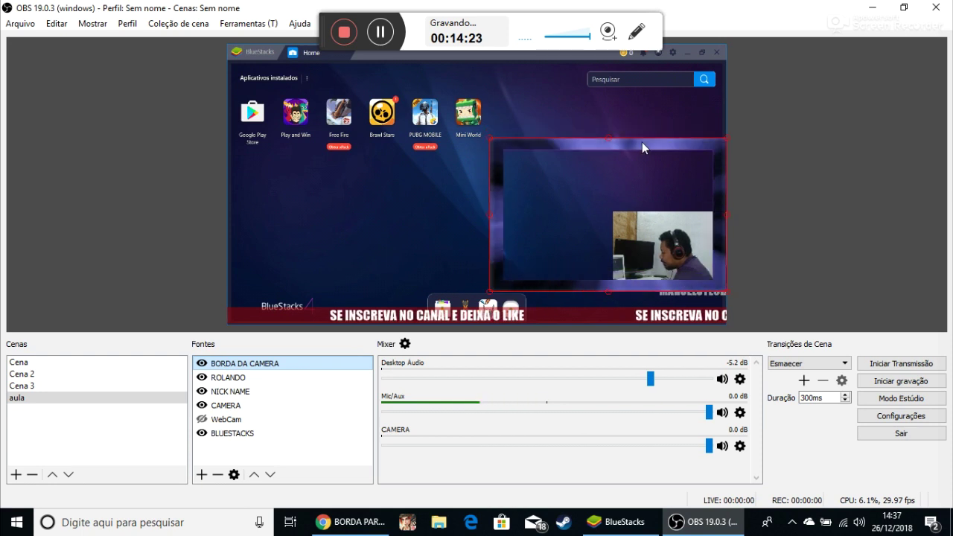
pyautogui.moveTo(489, 137); pyautogui.dragTo(605, 195)
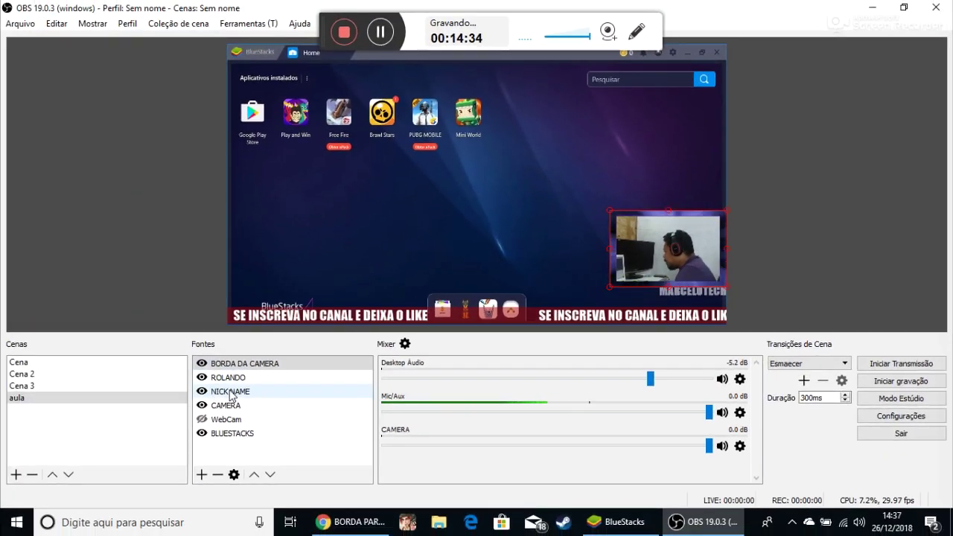
# Bring the NICK NAME source to the front, above BORDA DA CAMERA and ROLANDO, and deselect it
pyautogui.click(230, 392)
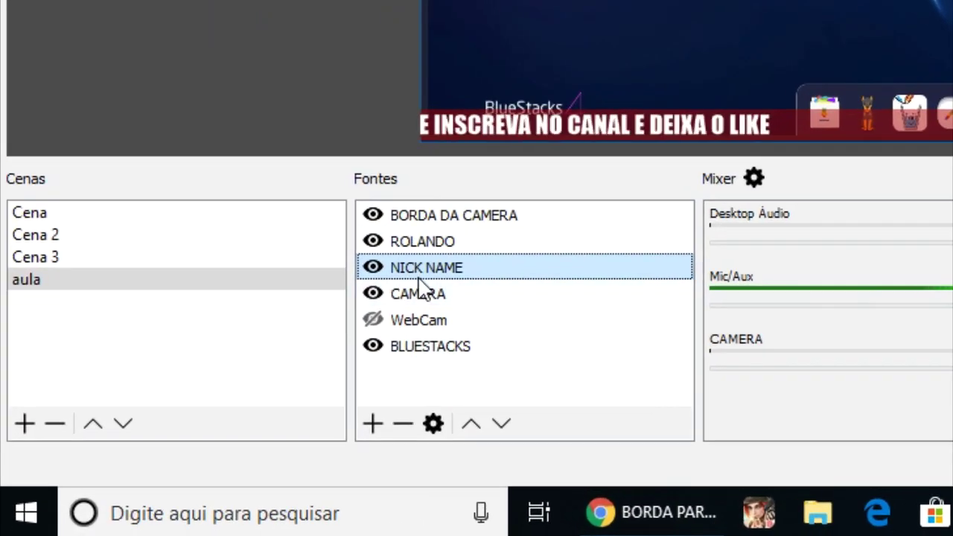
pyautogui.click(471, 424)
pyautogui.click(470, 424)
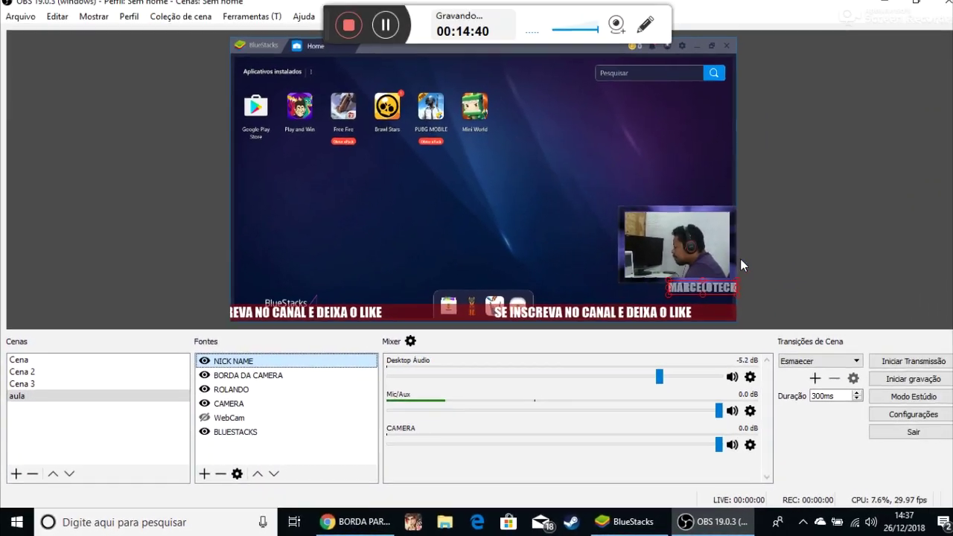
pyautogui.click(717, 174)
pyautogui.click(822, 177)
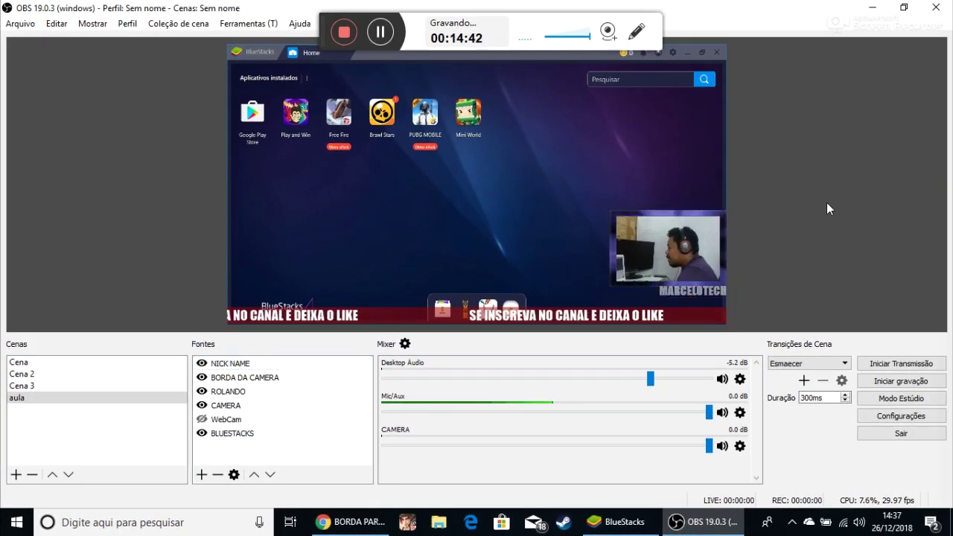
# Enlarge the NICK NAME text to about the width of the CAMERA picture and nudge it onto the frame's lower edge
pyautogui.click(668, 291)
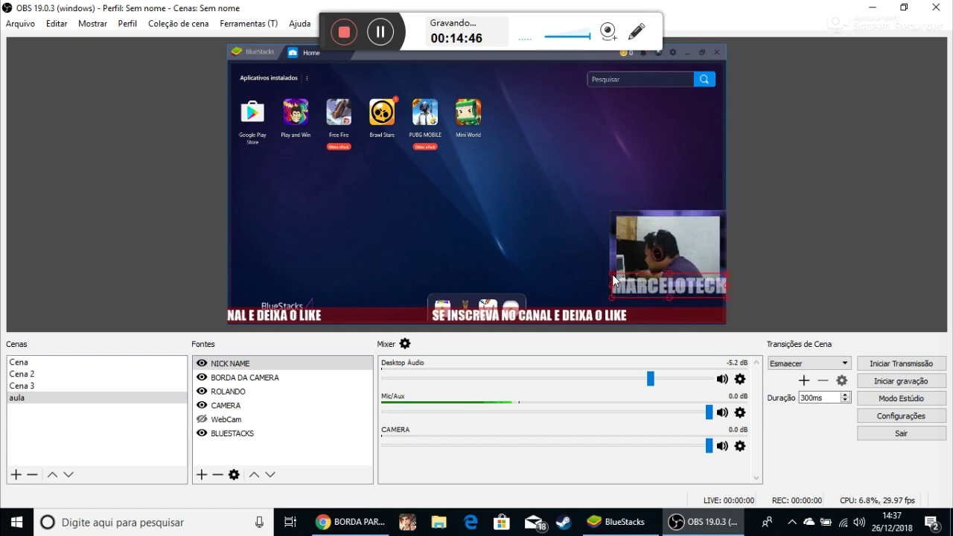
pyautogui.moveTo(726, 272); pyautogui.dragTo(691, 290)
pyautogui.press('Right')
pyautogui.press('Right')
pyautogui.press('Right')
pyautogui.press('Right')
pyautogui.press('Right')
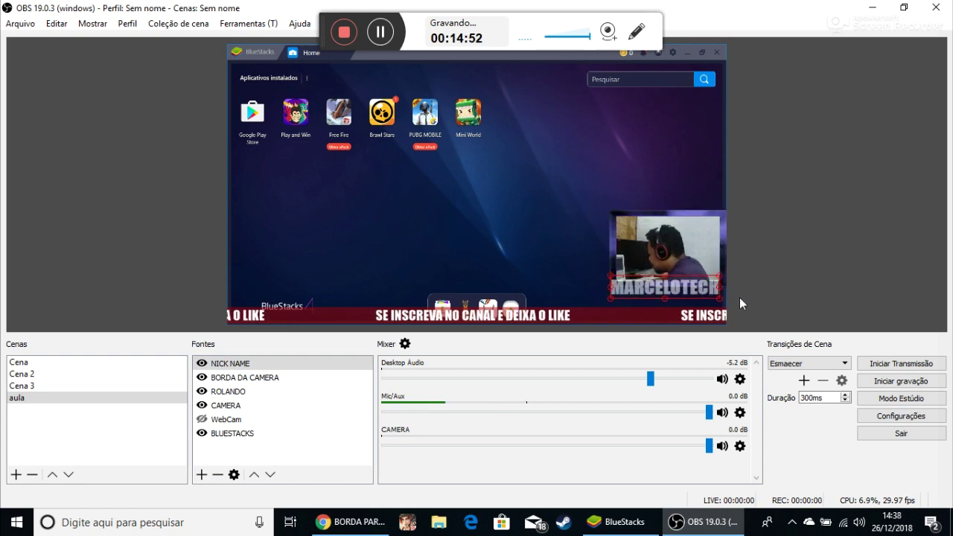
pyautogui.press('Down')
pyautogui.press('Down')
pyautogui.press('Down')
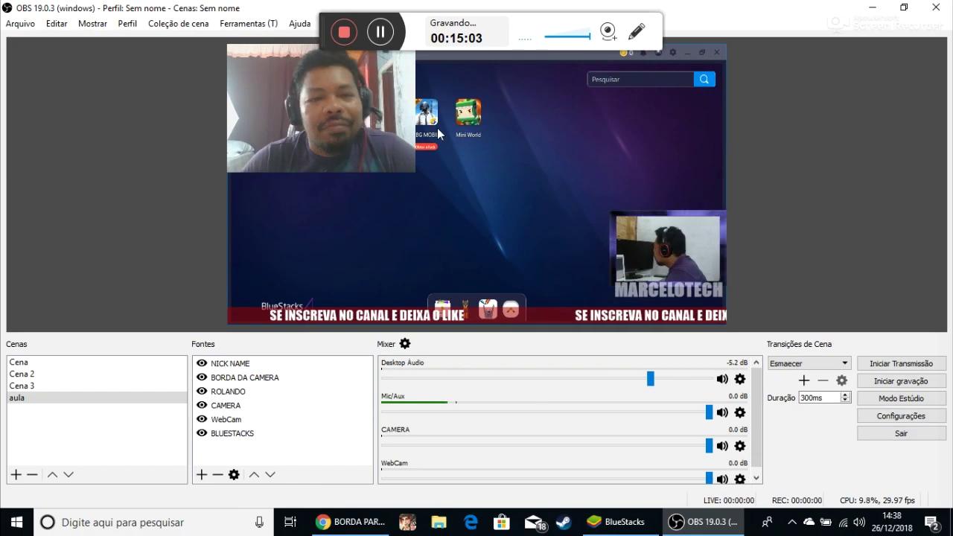
# Enlarge the WebCam picture to about three fifths of the canvas's width and position it near the canvas's upper-left corner
pyautogui.click(374, 153)
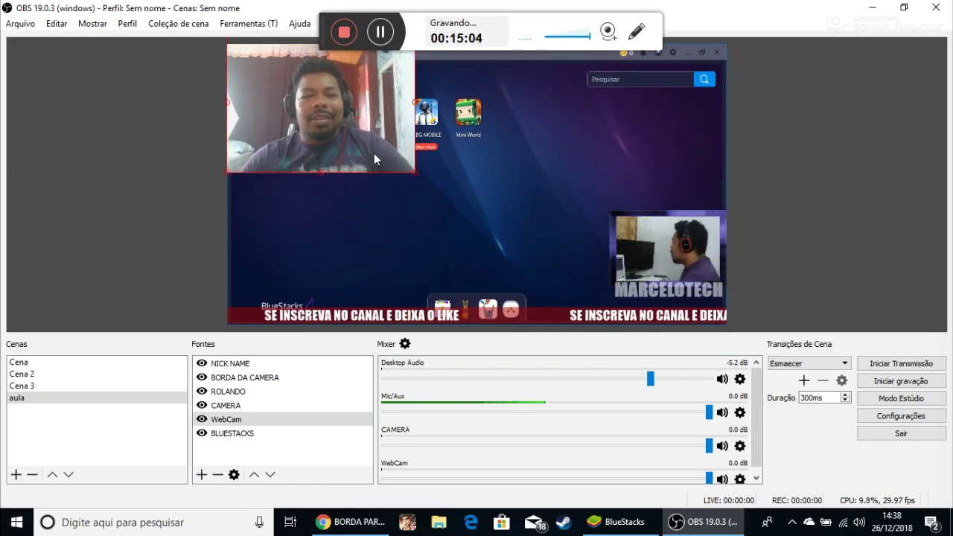
pyautogui.moveTo(373, 152); pyautogui.dragTo(373, 169)
pyautogui.moveTo(415, 201); pyautogui.dragTo(525, 282)
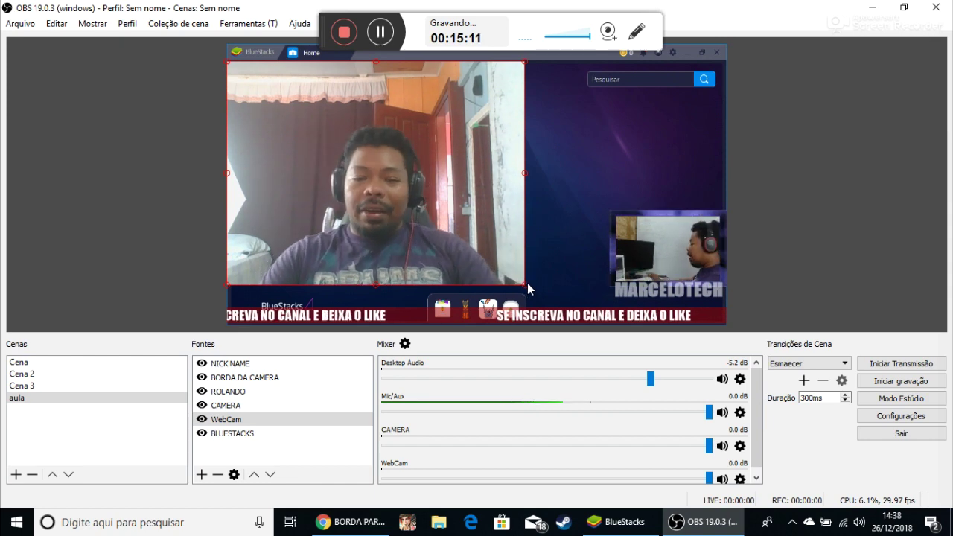
pyautogui.moveTo(390, 155); pyautogui.dragTo(397, 161)
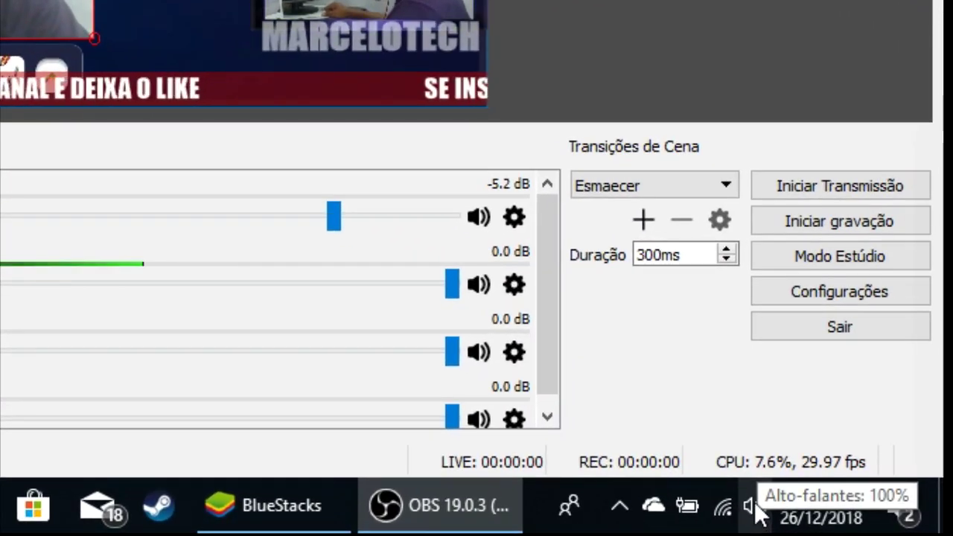
# Make the Realtek High Definition Audio microphone the default recording device in the Windows sound settings
pyautogui.rightClick(753, 505)
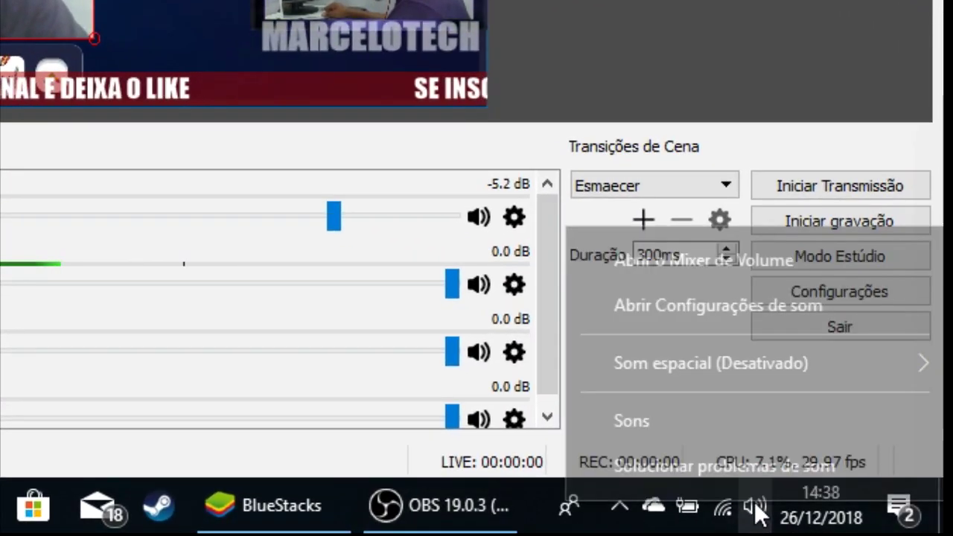
pyautogui.click(650, 422)
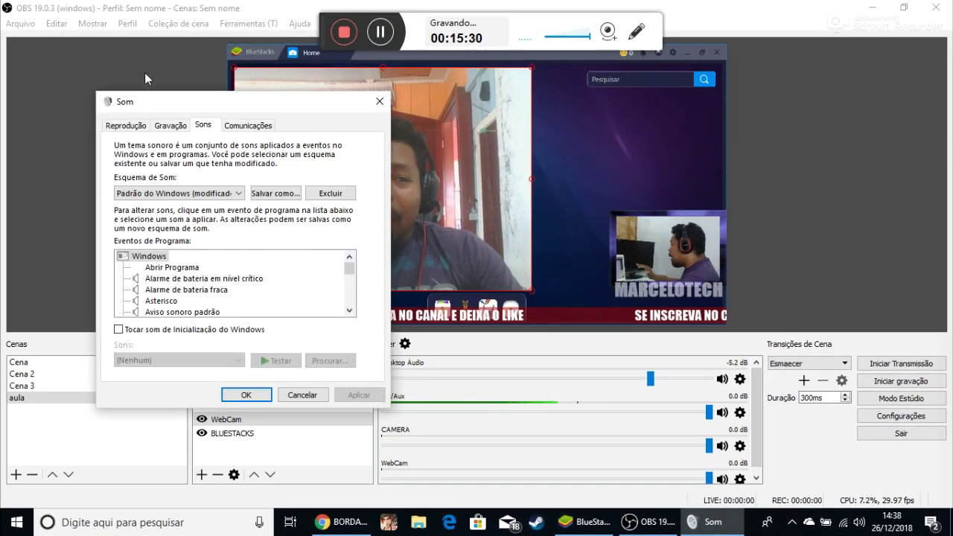
pyautogui.moveTo(154, 107); pyautogui.dragTo(84, 69)
pyautogui.click(101, 86)
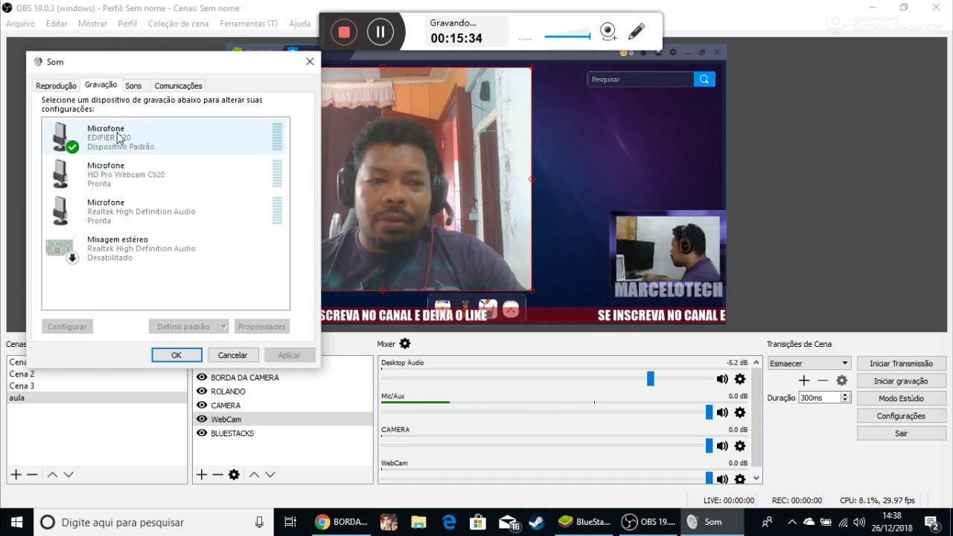
pyautogui.rightClick(110, 215)
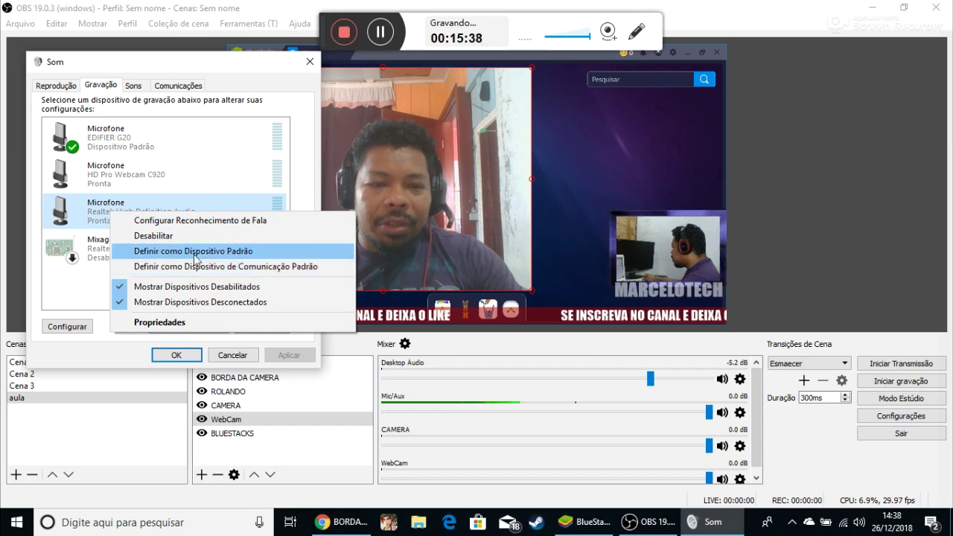
pyautogui.click(196, 251)
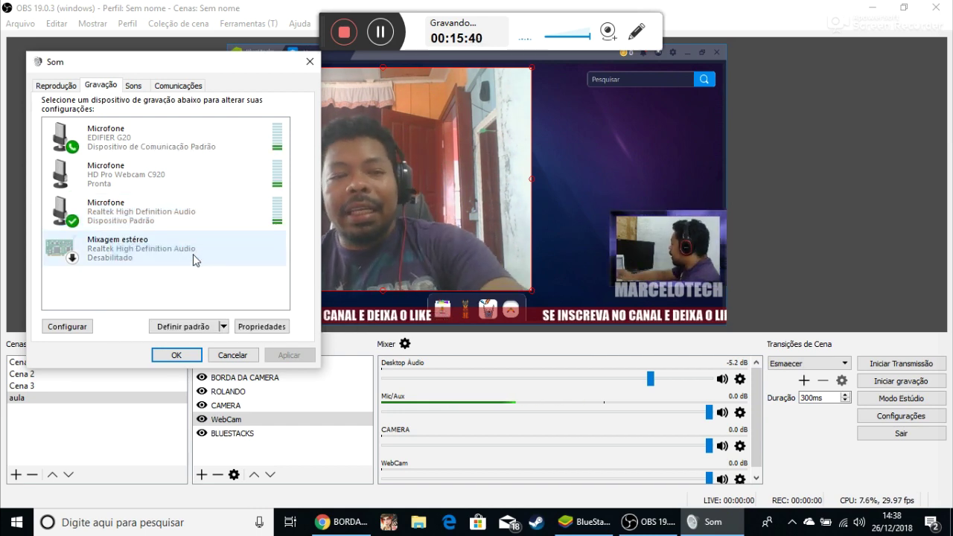
# Make the EDIFIER G20 microphone the default recording device and close the sound settings
pyautogui.click(123, 222)
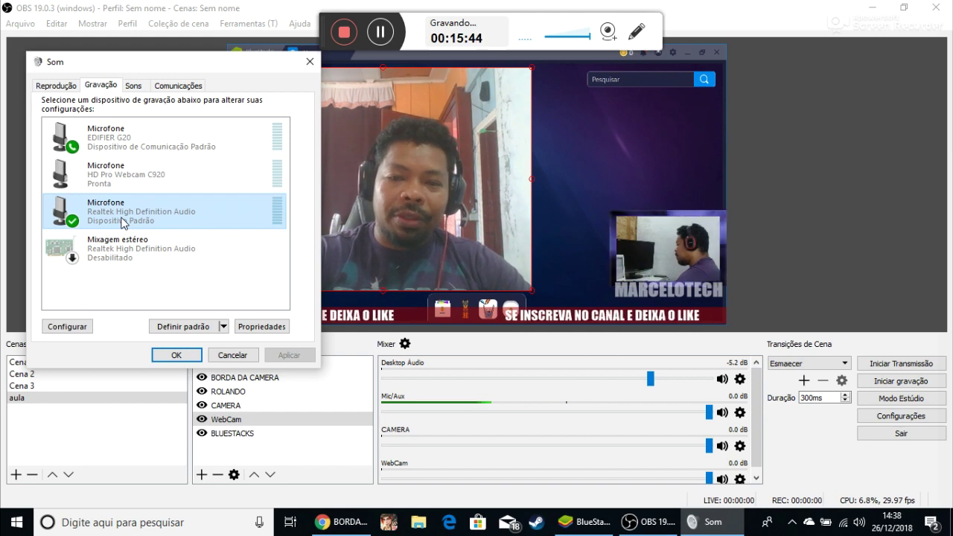
pyautogui.click(112, 150)
pyautogui.rightClick(112, 151)
pyautogui.click(145, 185)
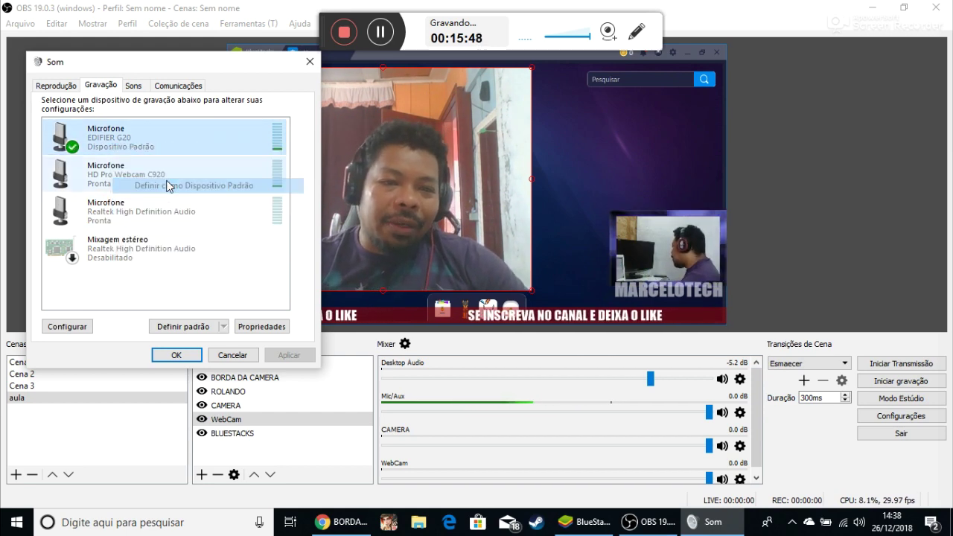
pyautogui.click(232, 354)
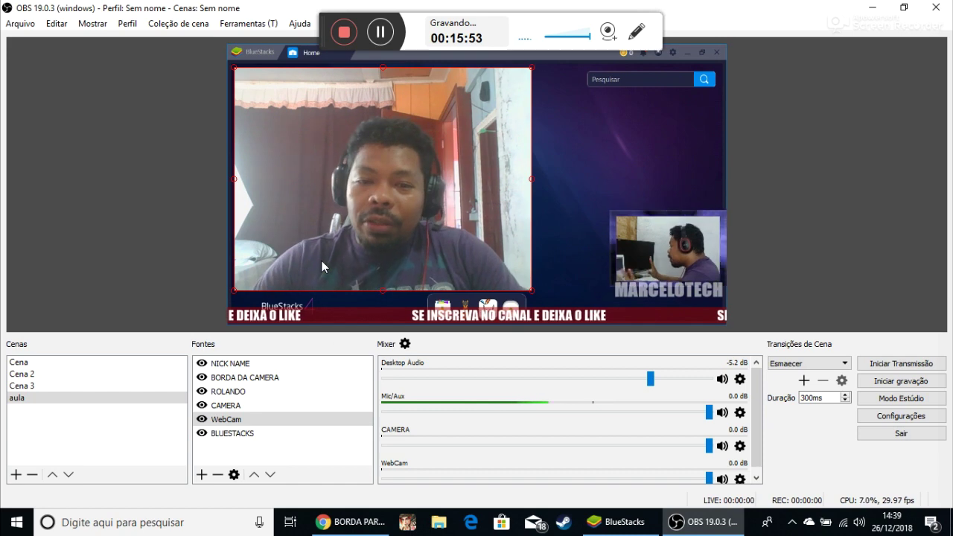
# Enlarge the BORDA DA CAMERA frame around the whole canvas and refit it around the CAMERA picture and nickname
pyautogui.moveTo(678, 227); pyautogui.dragTo(277, 51)
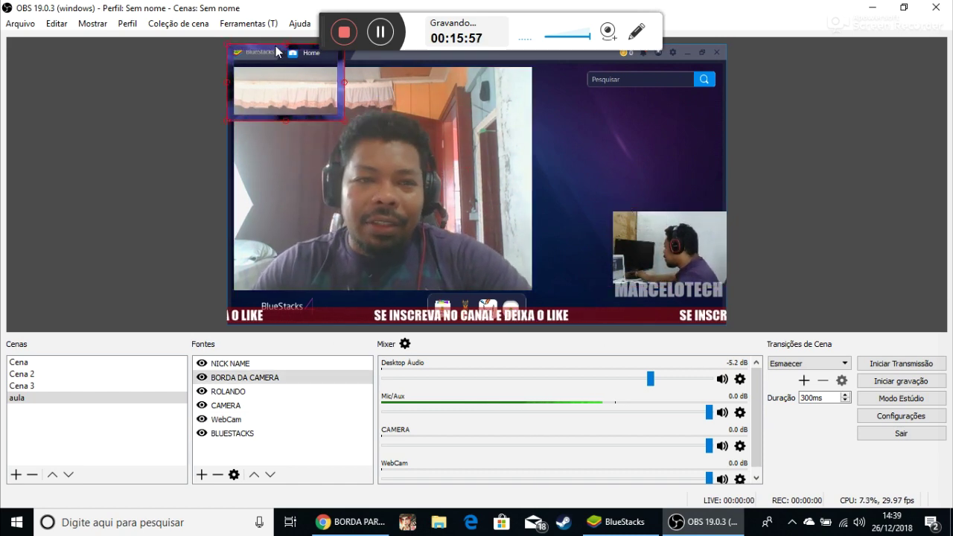
pyautogui.moveTo(344, 121); pyautogui.dragTo(730, 285)
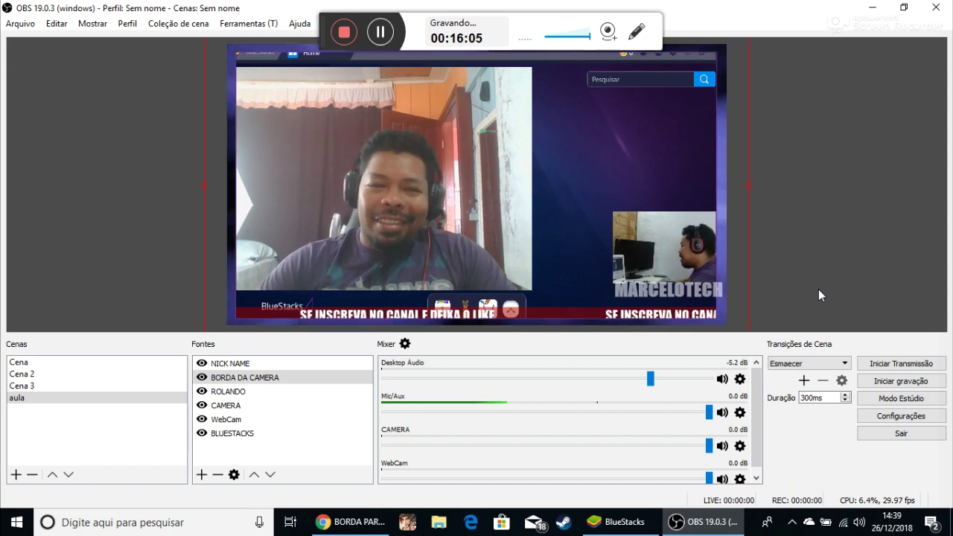
pyautogui.moveTo(255, 118); pyautogui.dragTo(515, 214)
pyautogui.moveTo(512, 262); pyautogui.dragTo(598, 263)
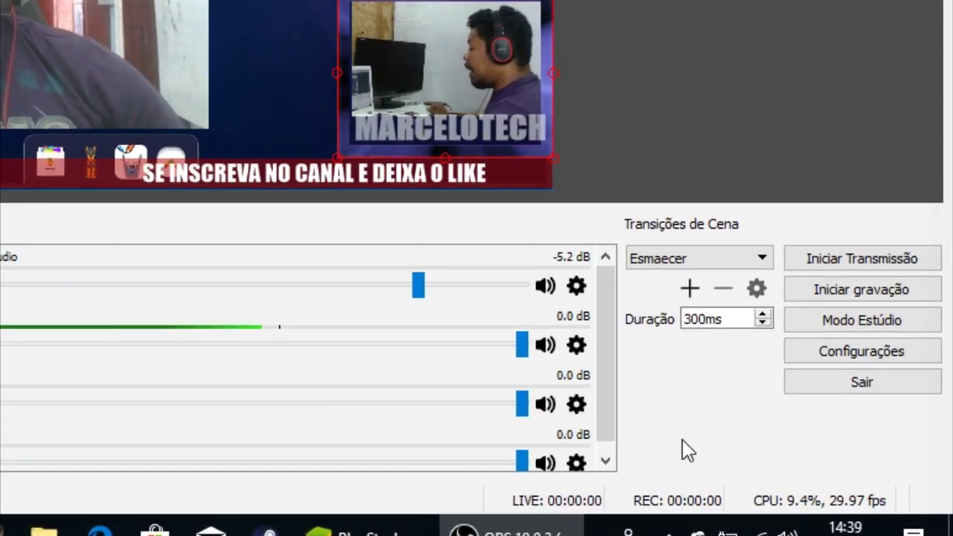
pyautogui.click(852, 321)
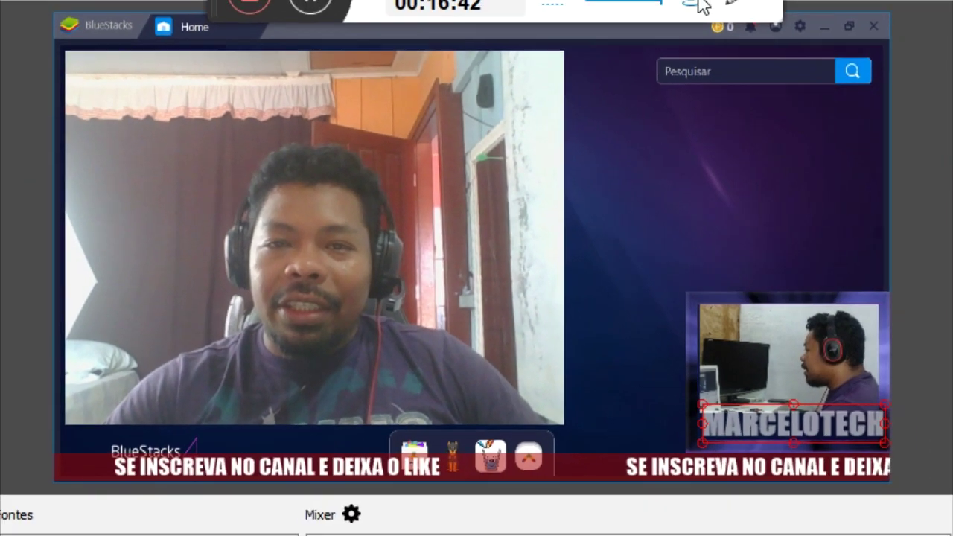
# Open the screen recorder's webcam list, check the WebCam source's properties and hide that source in the scene
pyautogui.click(736, 2)
pyautogui.click(365, 286)
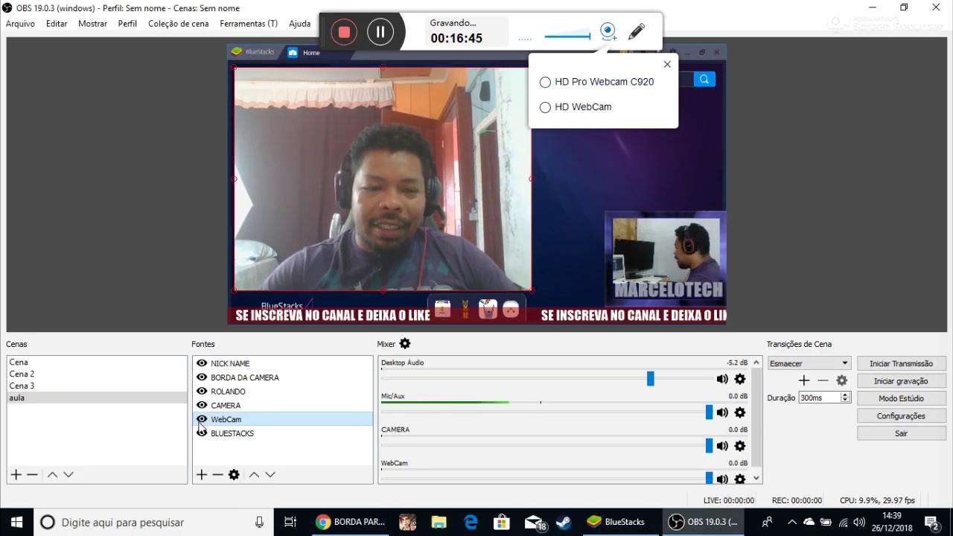
pyautogui.doubleClick(227, 420)
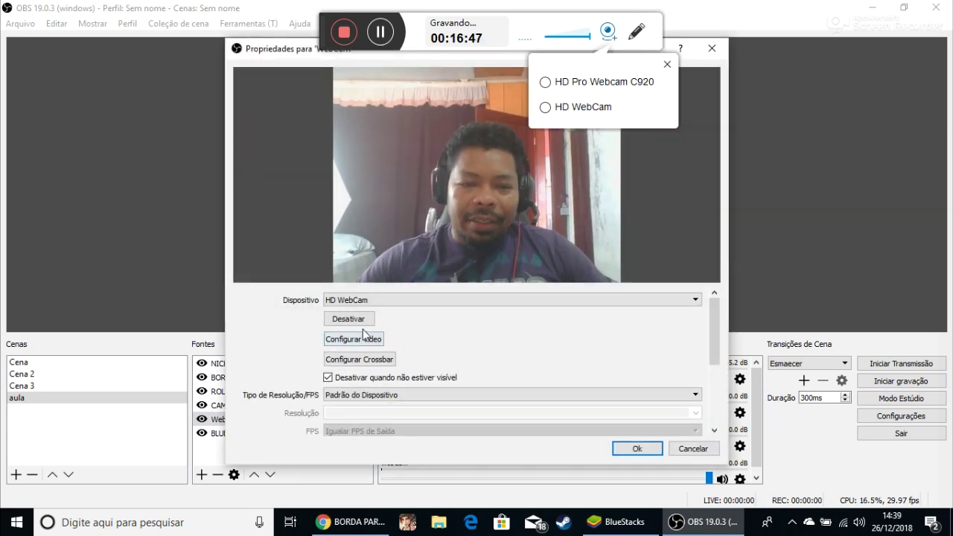
pyautogui.click(636, 449)
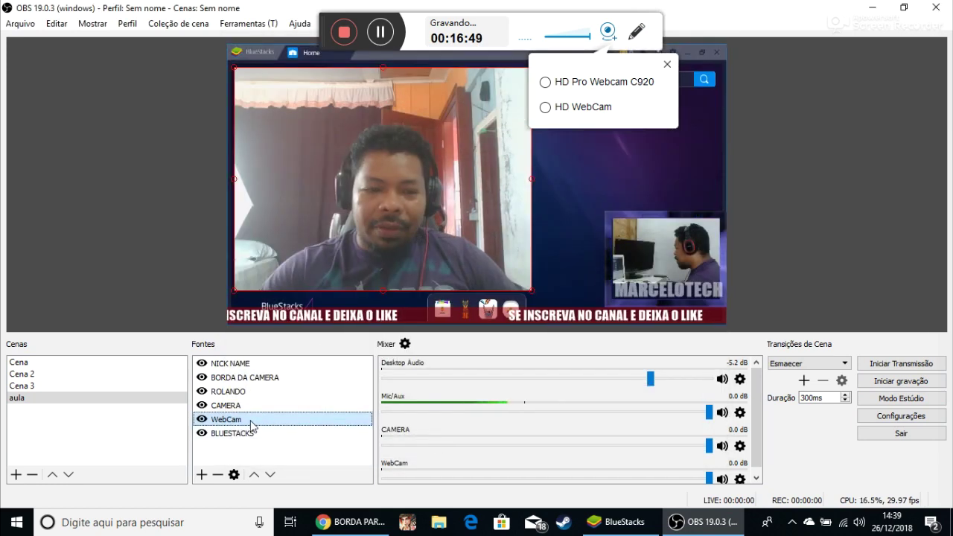
pyautogui.click(201, 419)
# Enable "Desativar quando não estiver visível" for the CAMERA source and hide the source
pyautogui.doubleClick(224, 405)
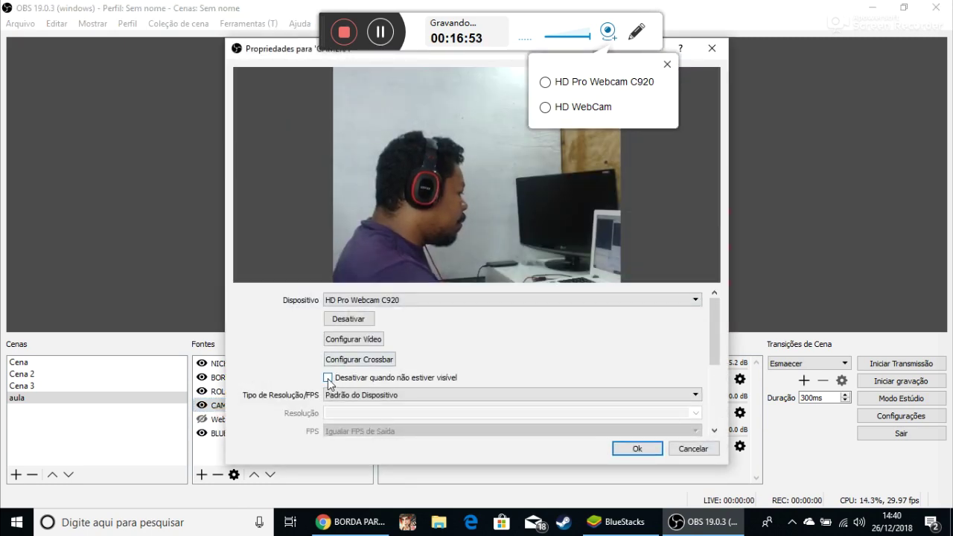
pyautogui.click(636, 449)
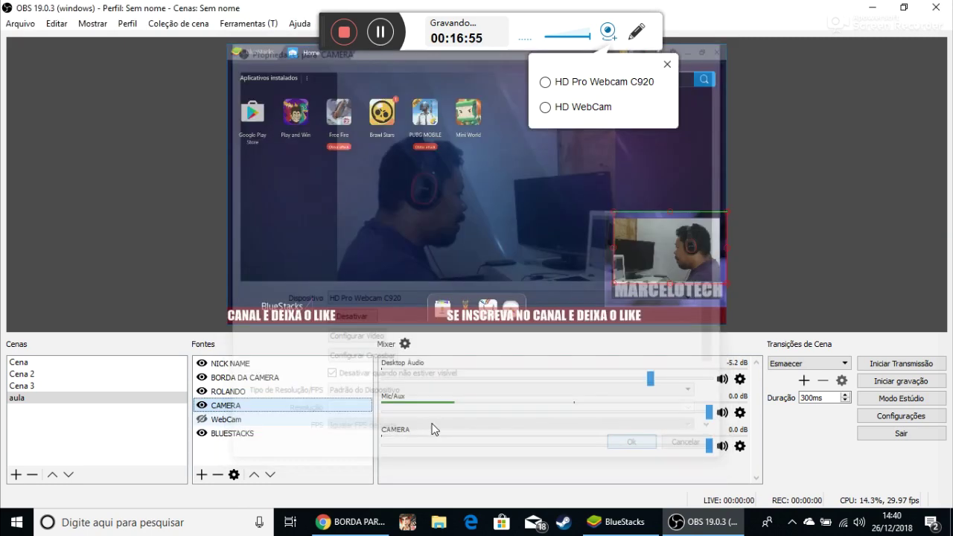
pyautogui.click(201, 405)
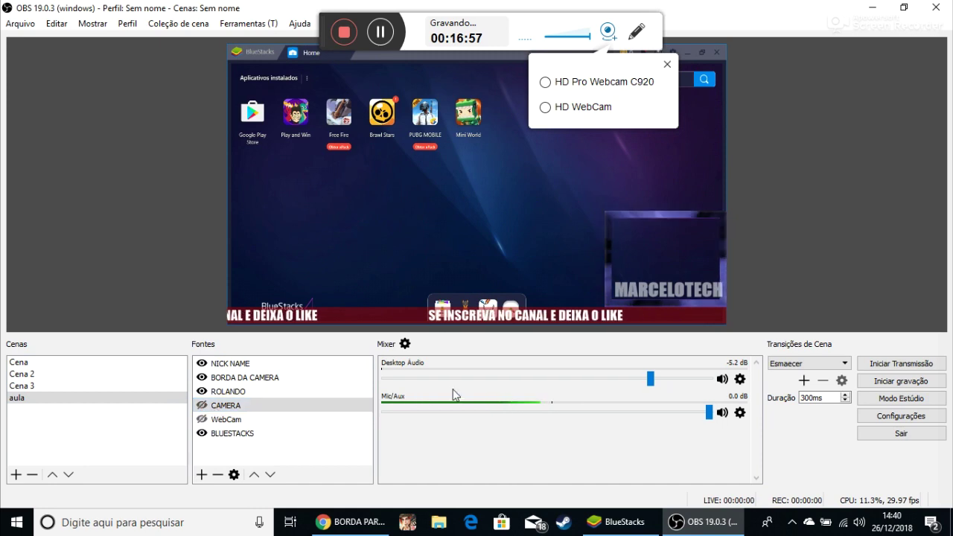
# Show the HD Pro Webcam C920 in the screen recorder, moving its overlay and enlarging it to fill the screen
pyautogui.click(545, 85)
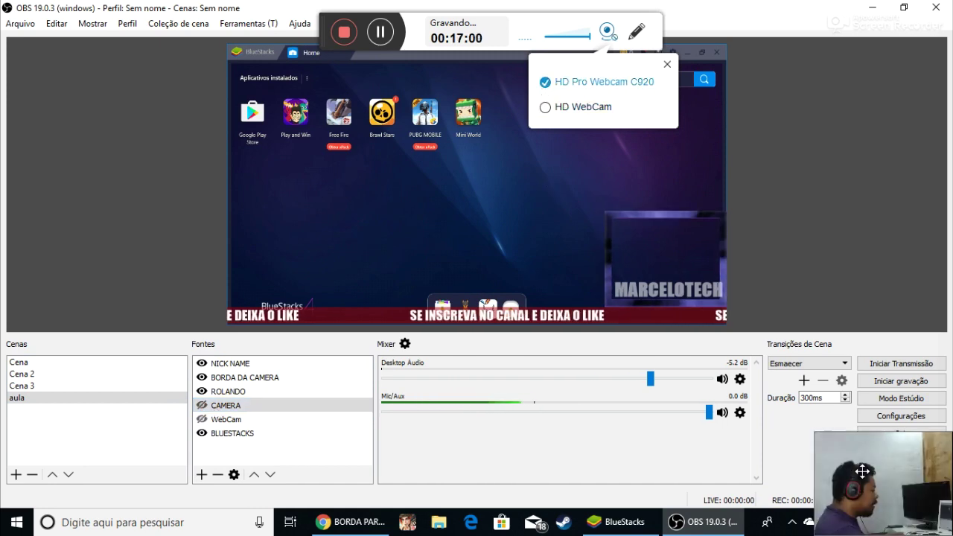
pyautogui.moveTo(818, 437); pyautogui.dragTo(669, 317)
pyautogui.doubleClick(669, 316)
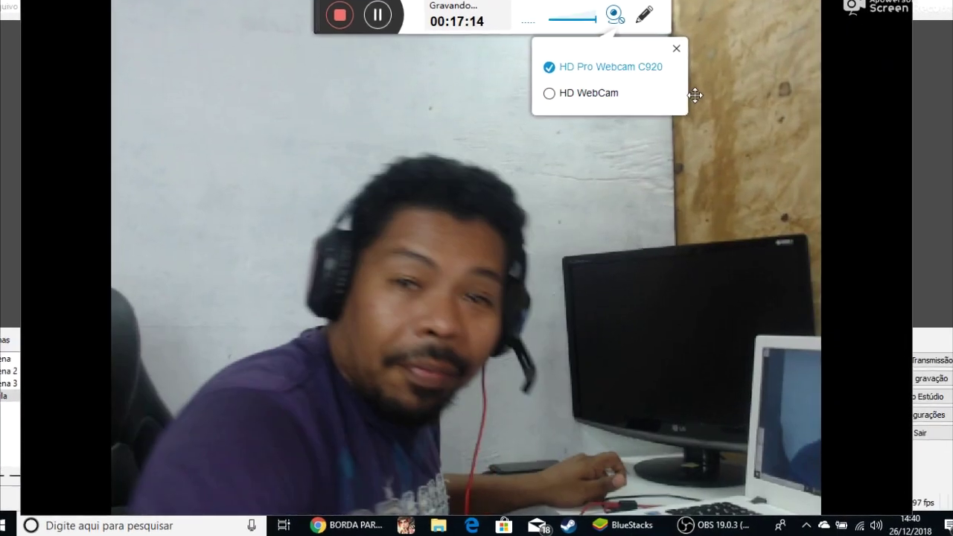